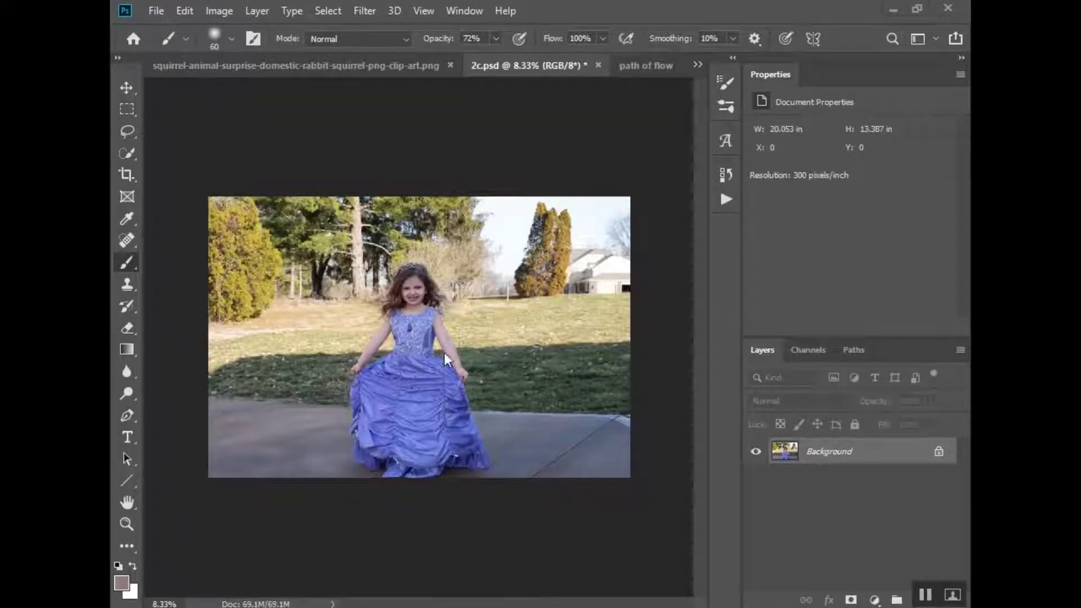
Look at the path of flowers image, return to 2c.psd and view the girl in the blue dress up close.
left_click(634, 68)
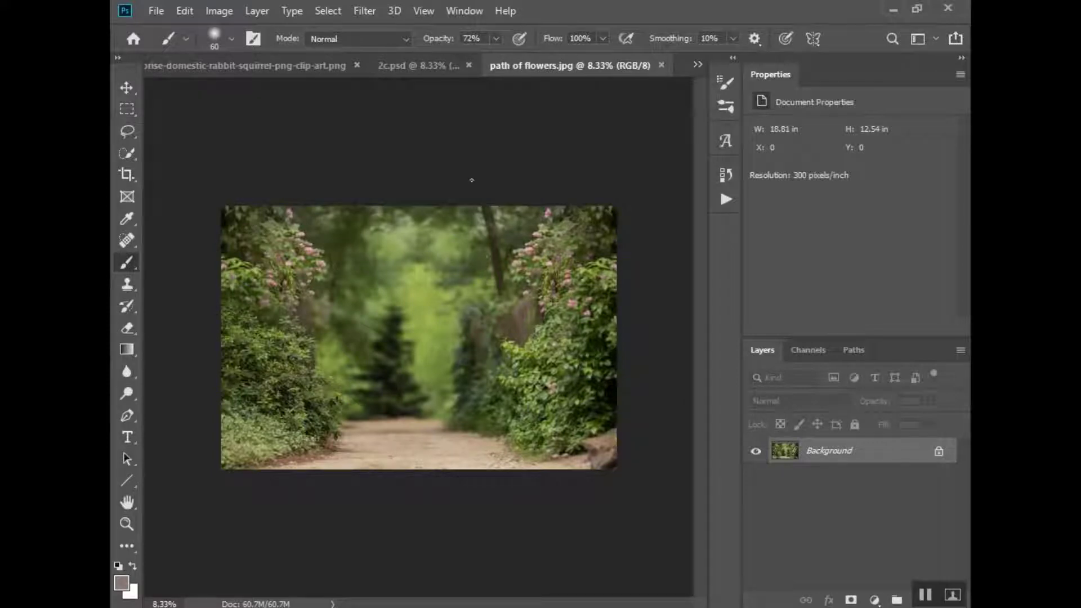
left_click(423, 63)
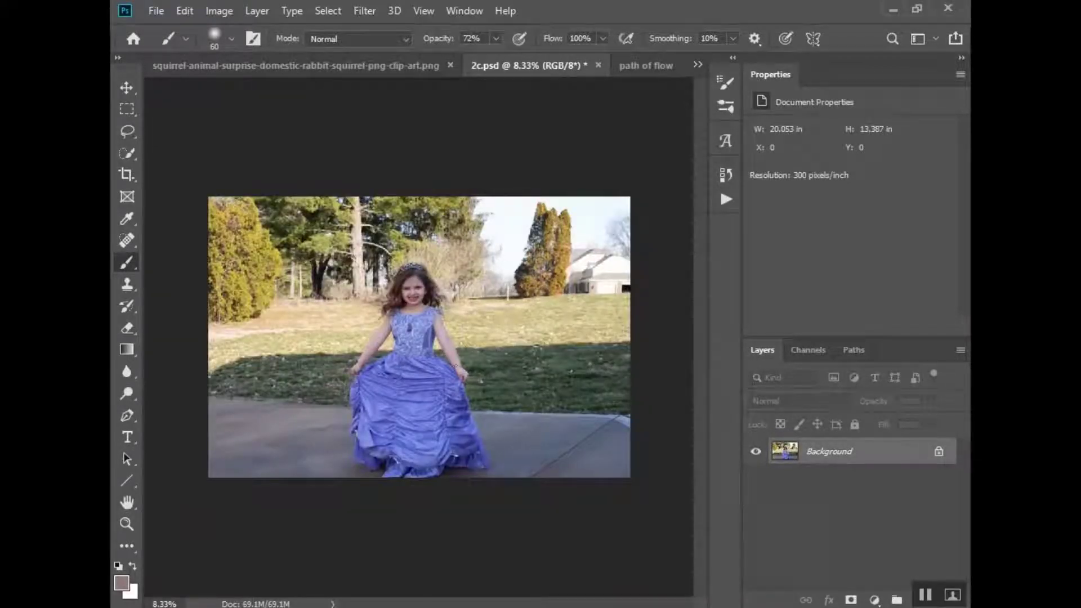
key("ctrl+space")
left_click(419, 369)
left_click(418, 369)
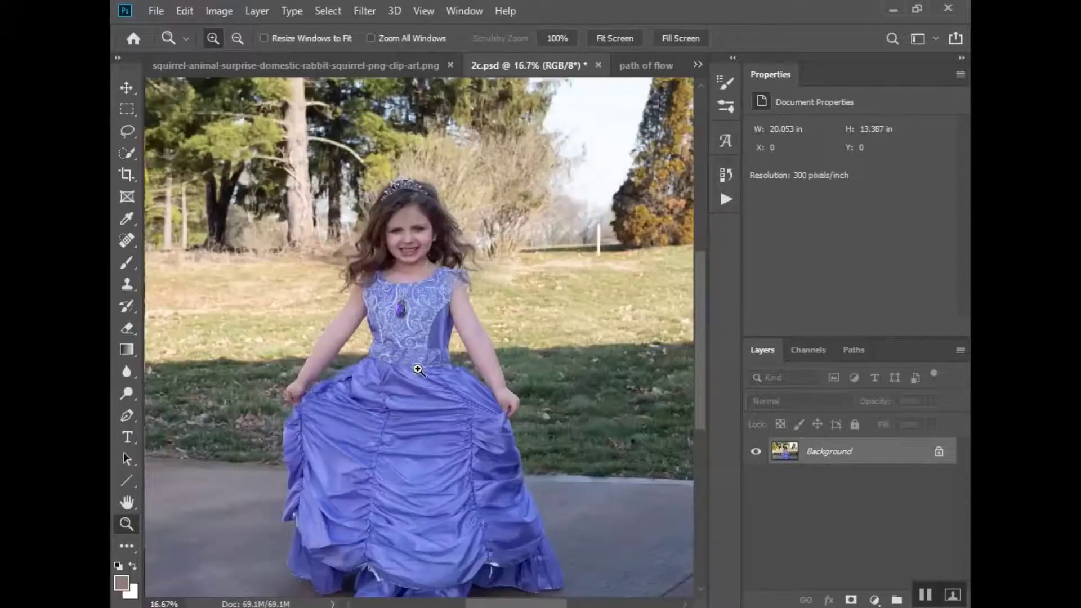
scroll(297, 292, "down", 1)
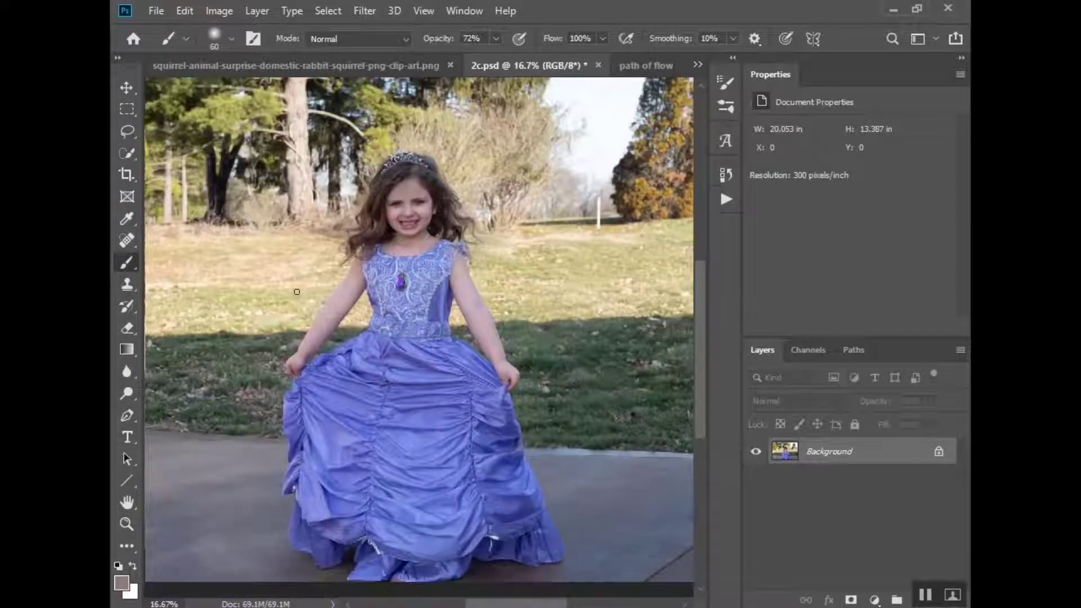
Show the Quick Selection tool variants and check the existing selection in the squirrel image before returning to 2c.psd.
left_click(123, 154)
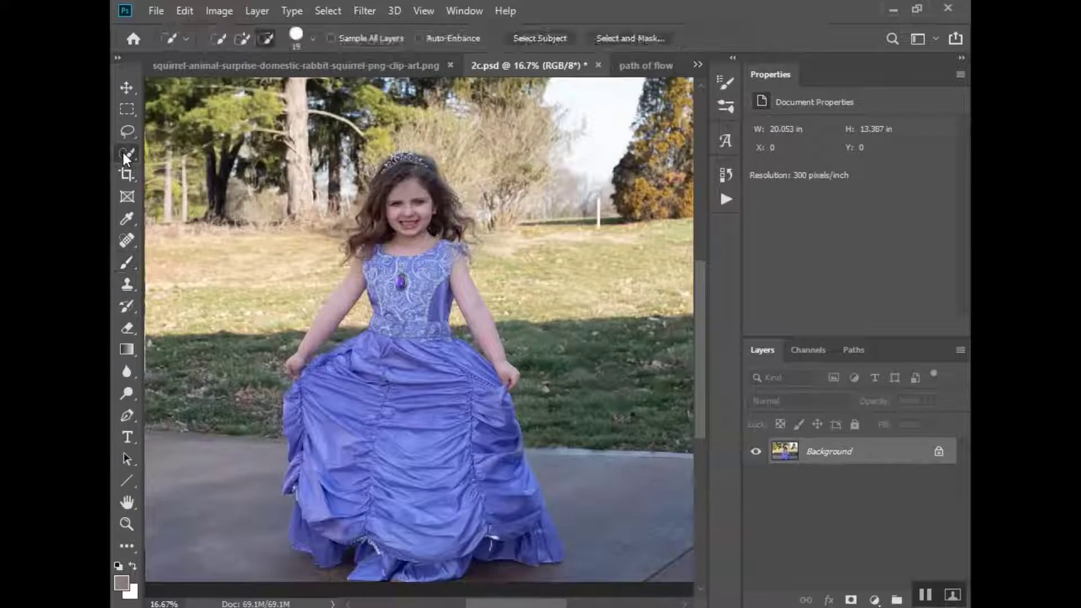
right_click(126, 152)
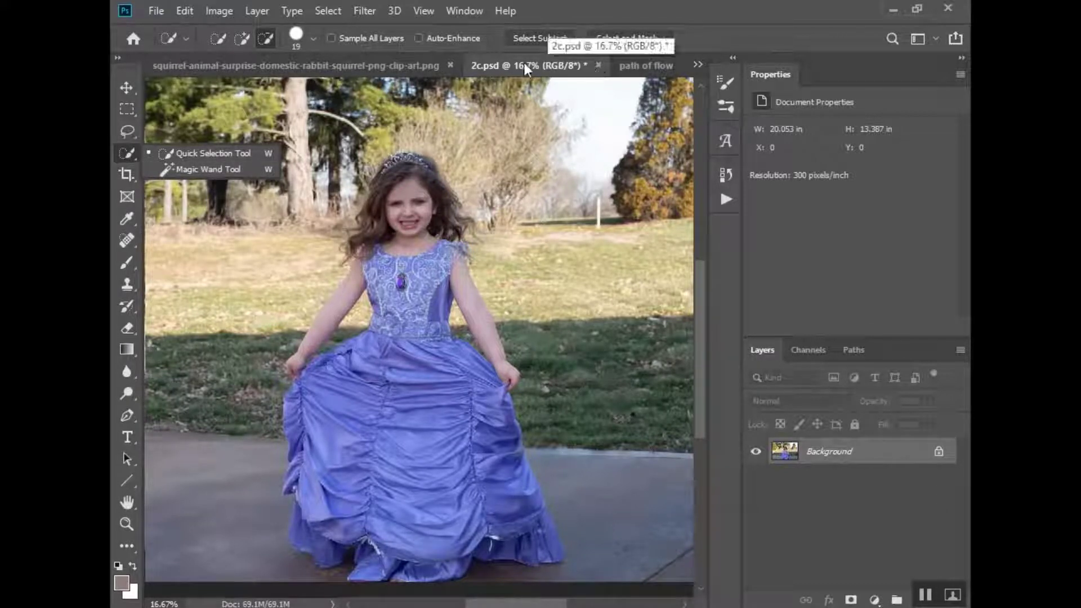
left_click(377, 64)
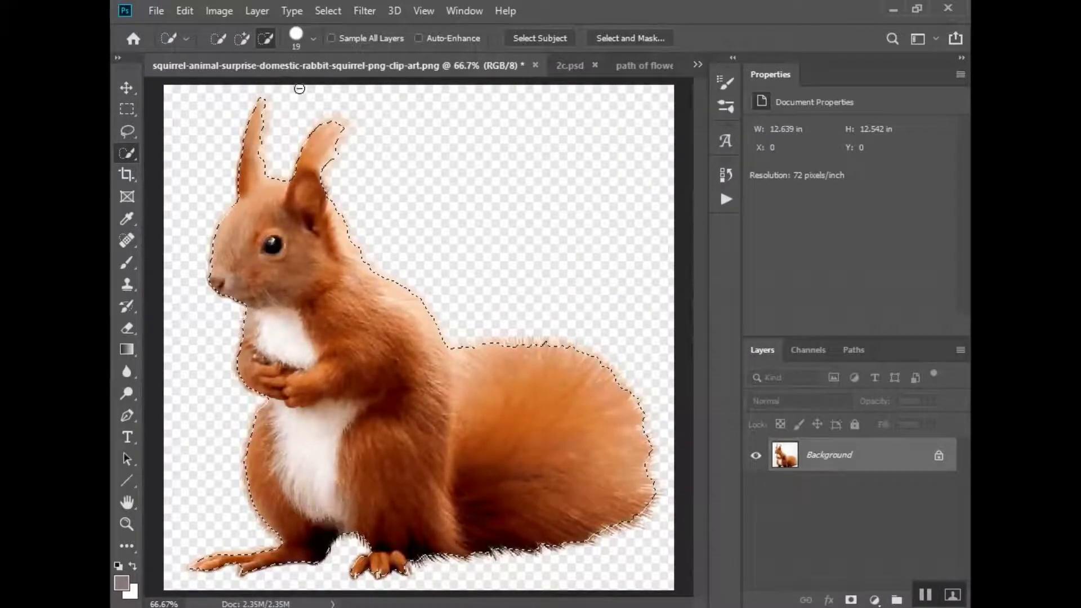
left_click(568, 64)
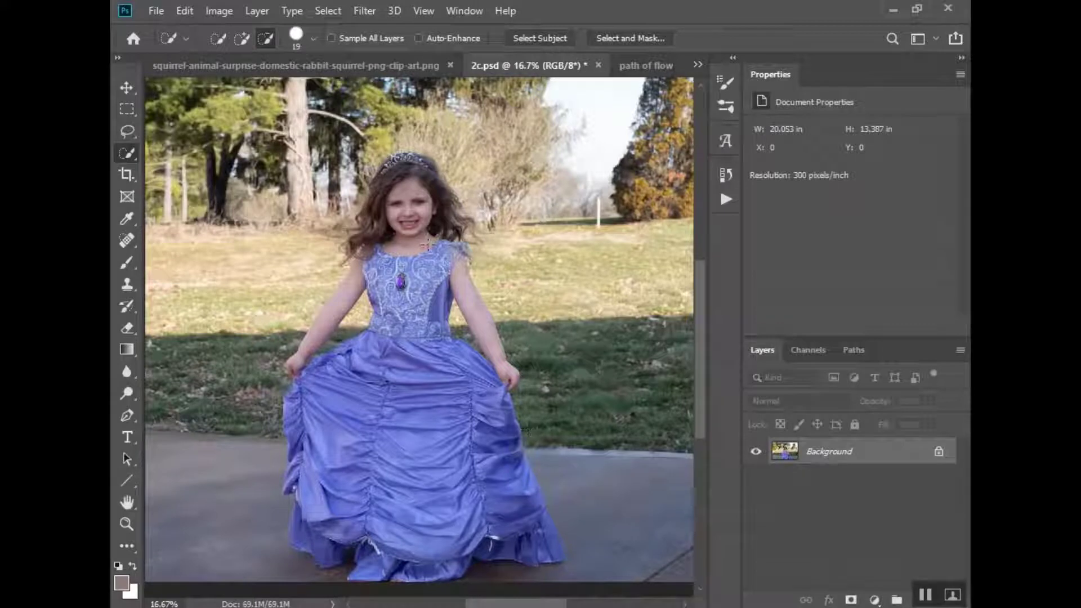
Select the girl's face and blue dress, including the lower hem, with the Quick Selection tool.
right_click(126, 159)
left_click(169, 156)
left_click(216, 37)
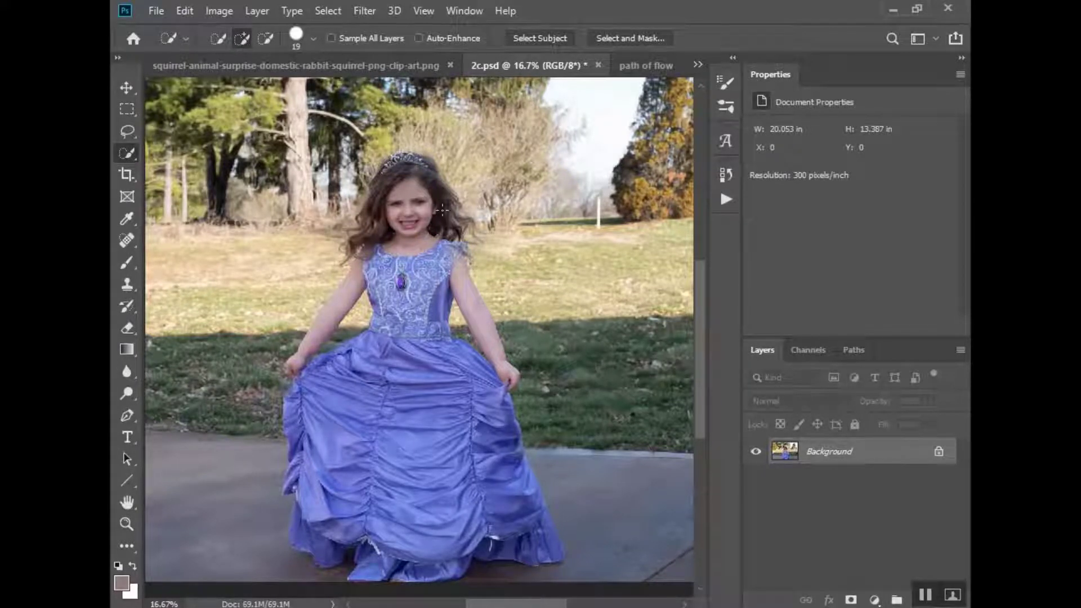
mouse_move(411, 207)
left_mouse_down()
mouse_move(418, 304)
mouse_move(375, 397)
mouse_move(366, 450)
mouse_move(333, 485)
mouse_move(386, 501)
mouse_move(471, 493)
mouse_move(478, 512)
mouse_move(526, 534)
left_mouse_up()
scroll(420, 329, "down", 1)
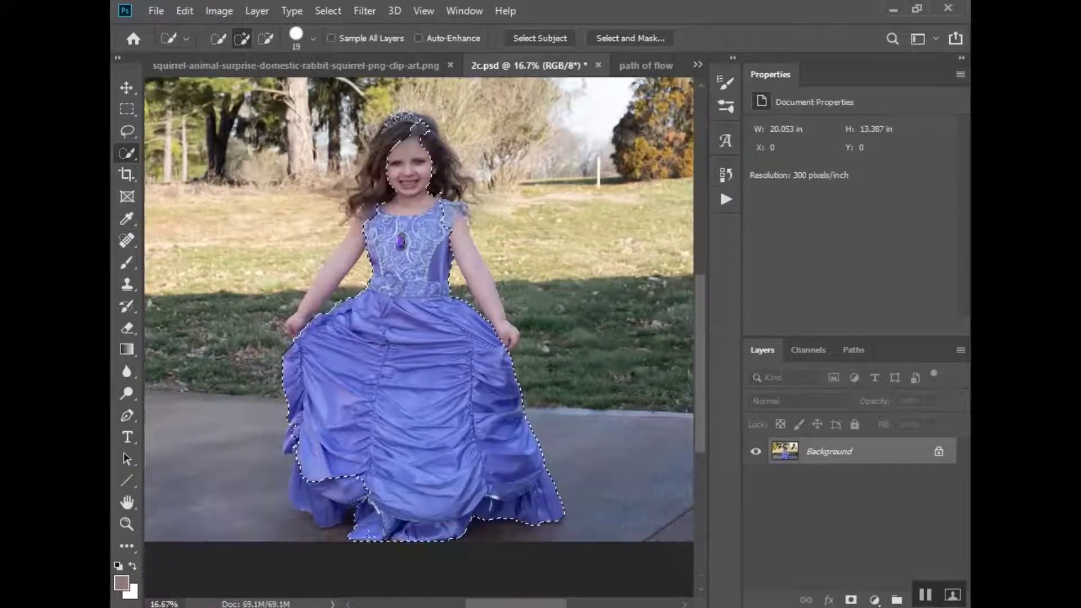
mouse_move(337, 502)
left_mouse_down()
mouse_move(315, 499)
mouse_move(302, 437)
left_mouse_up()
Add the girl's hair, tiara and both arms to the selection.
scroll(300, 437, "up", 3)
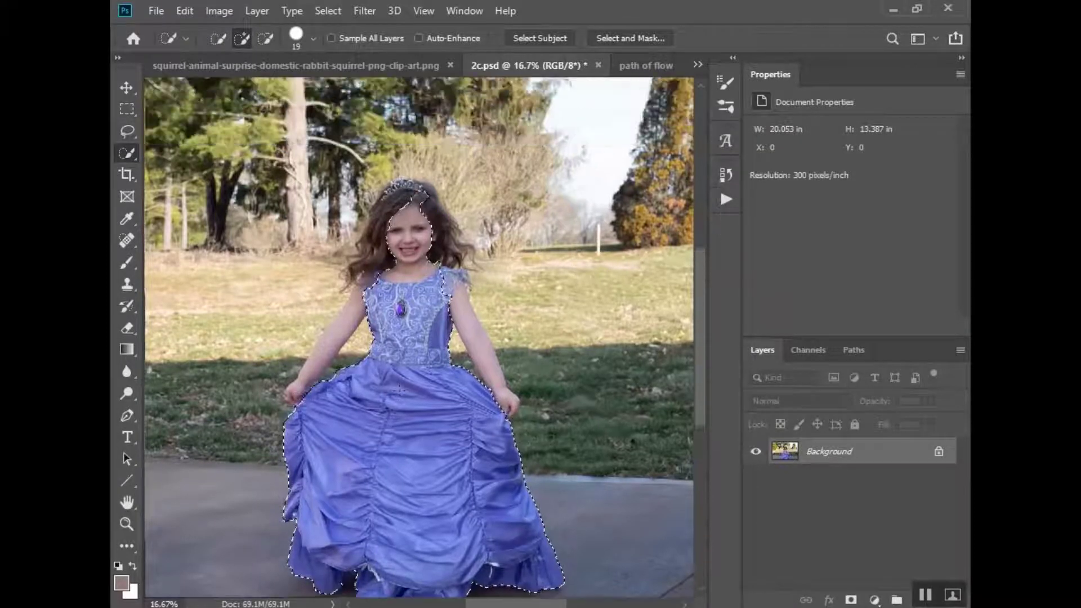
mouse_move(392, 298)
left_mouse_down()
mouse_move(383, 264)
mouse_move(450, 284)
mouse_move(496, 425)
left_mouse_up()
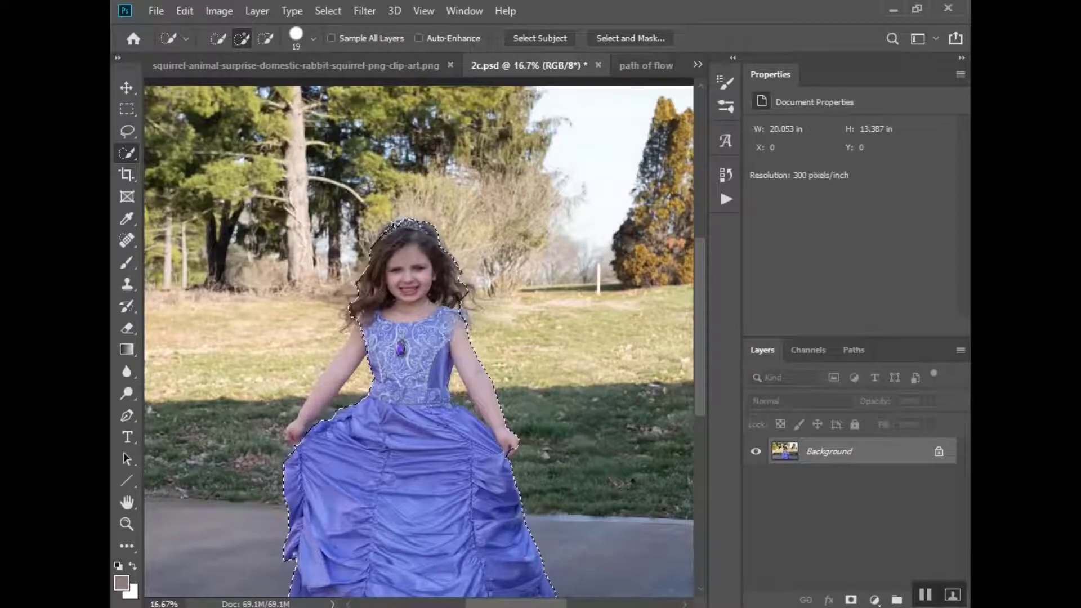
left_click_drag(351, 358, 328, 437)
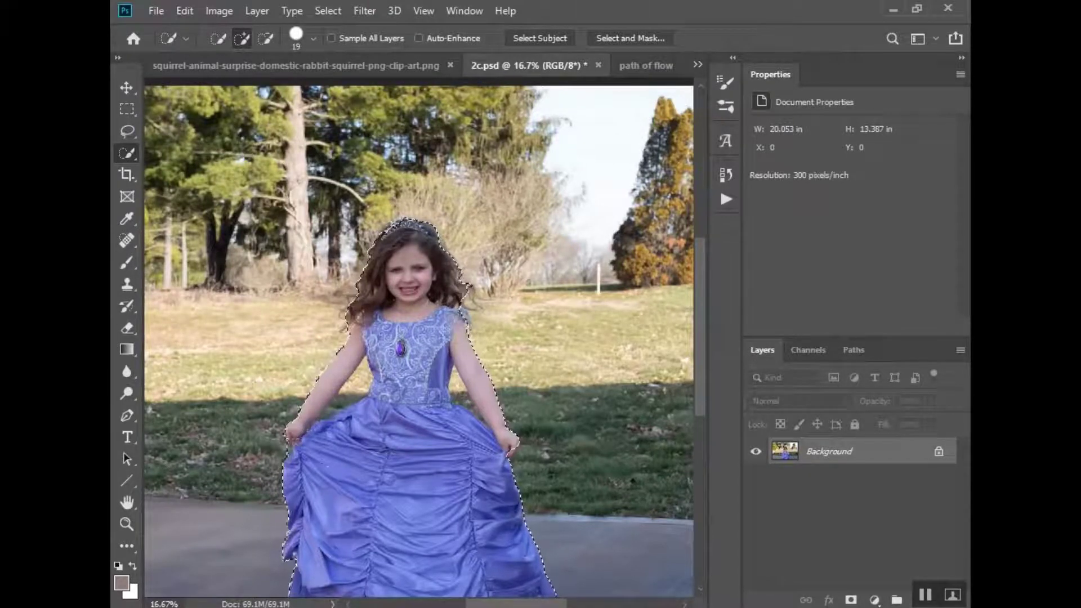
Inspect the selection edge at 50% around the head and add the loose hair curls beside the girl's right shoulder.
key("z")
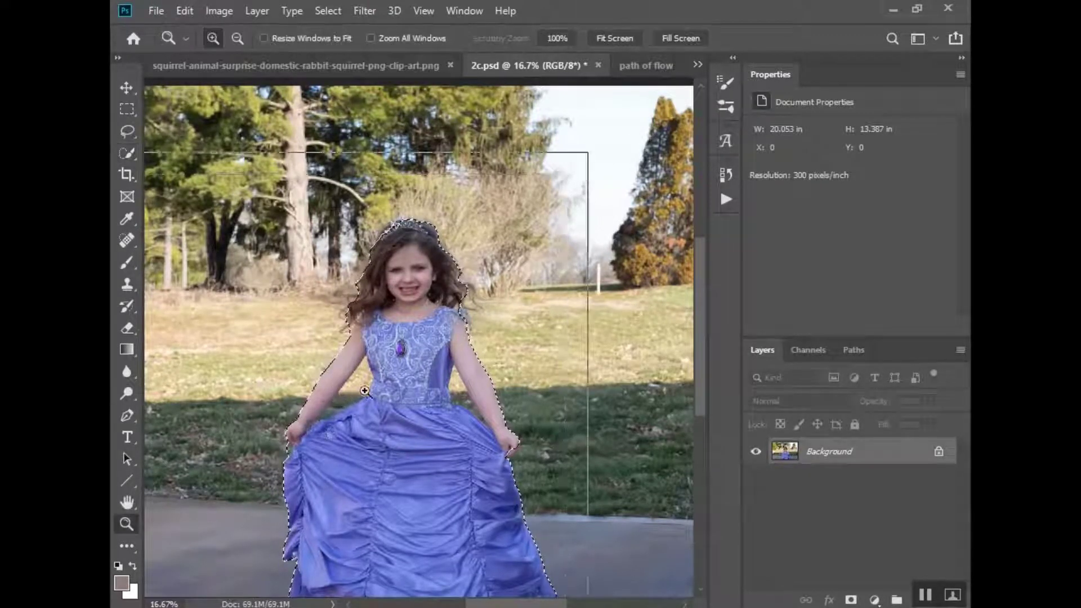
left_click(365, 383)
left_click(365, 383)
left_click(365, 382)
key("w")
scroll(467, 399, "up", 5)
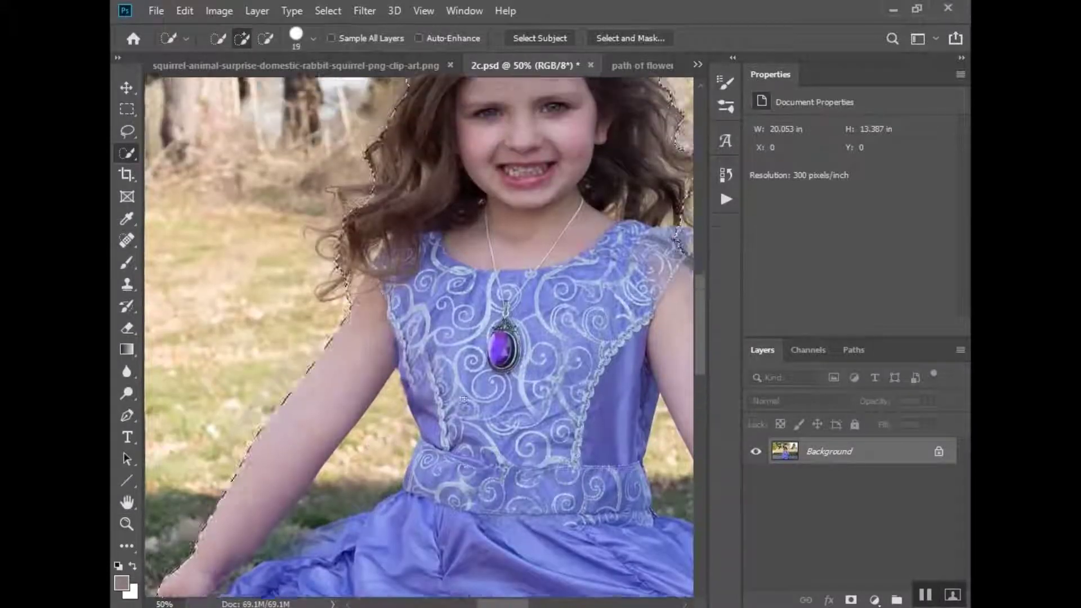
scroll(467, 400, "up", 3)
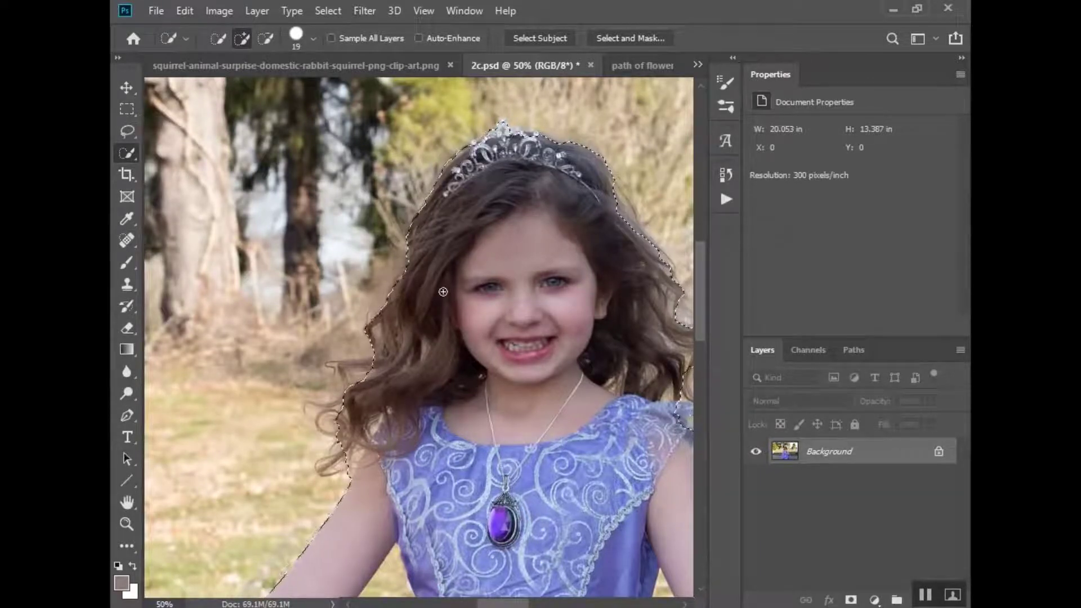
scroll(441, 293, "down", 2)
scroll(440, 293, "down", 2)
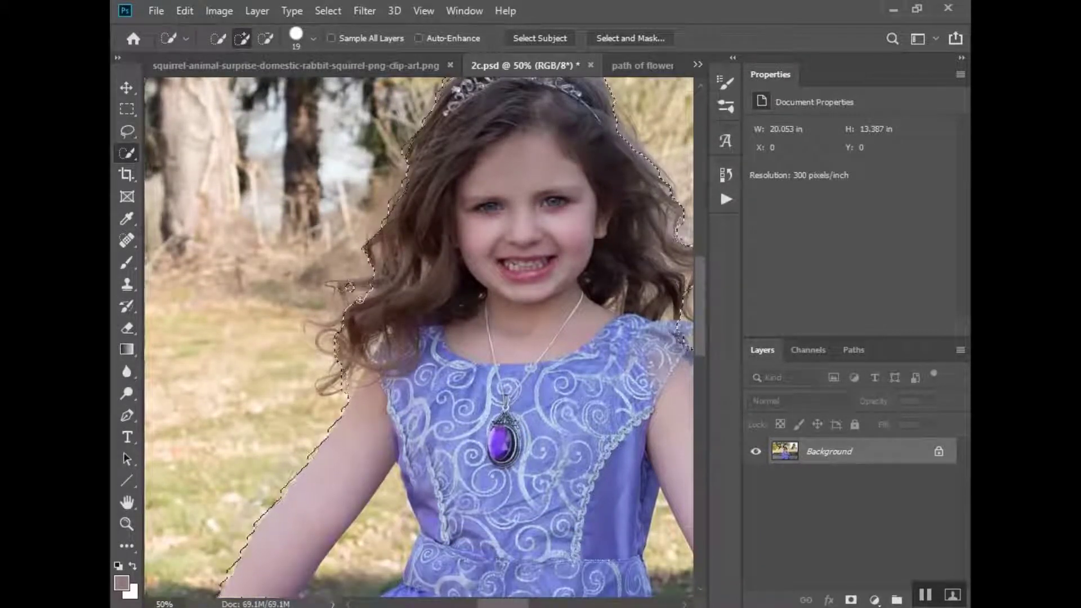
scroll(350, 303, "down", 2)
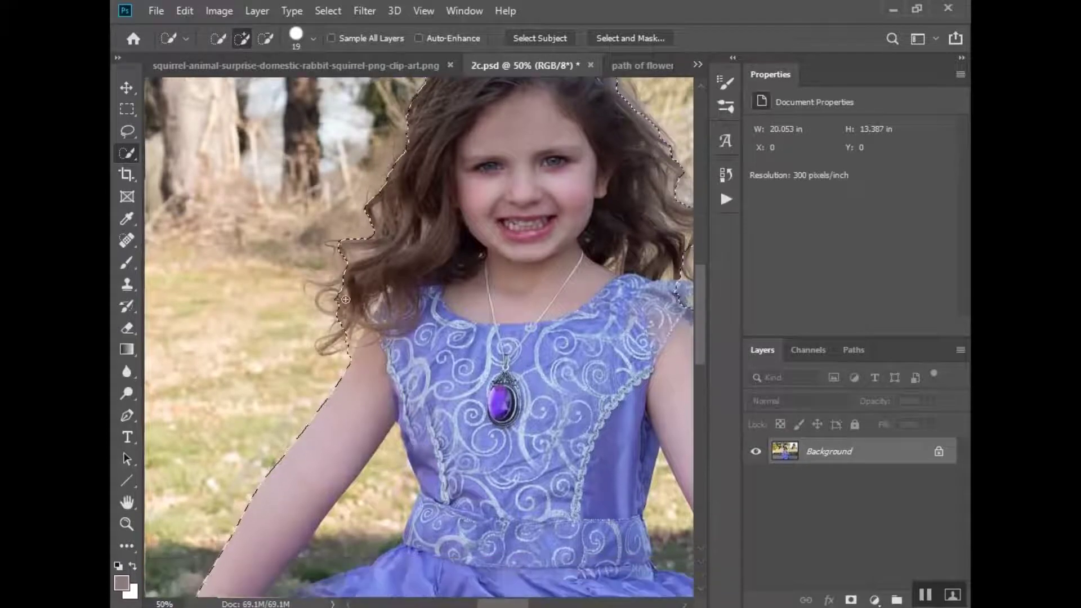
scroll(473, 359, "down", 4)
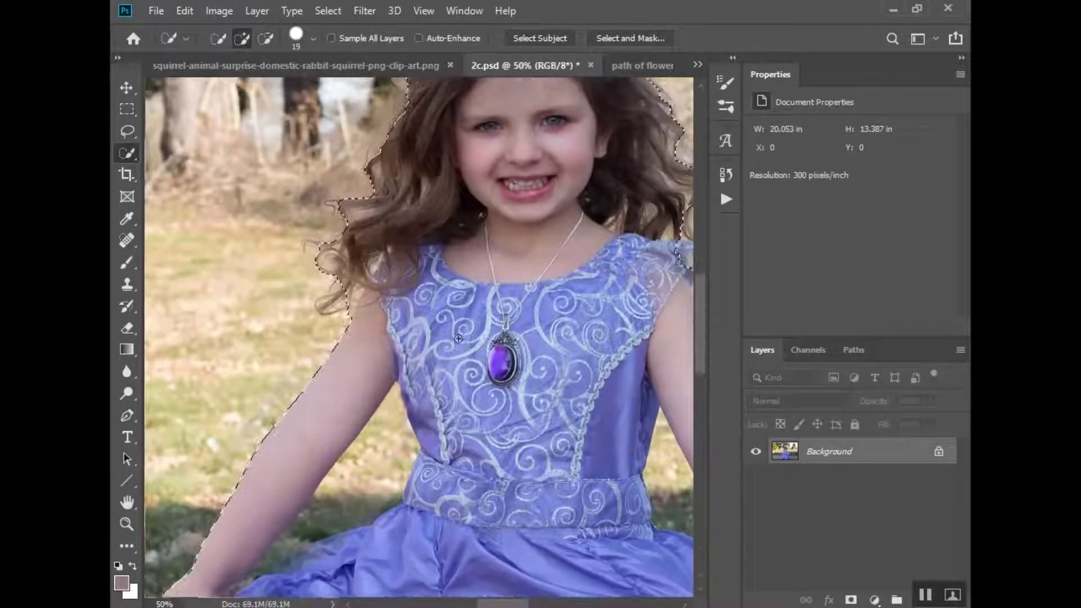
Subtract the background between the girl's right arm and her waist, and the grass patch below that hand, from the selection.
scroll(473, 358, "down", 2)
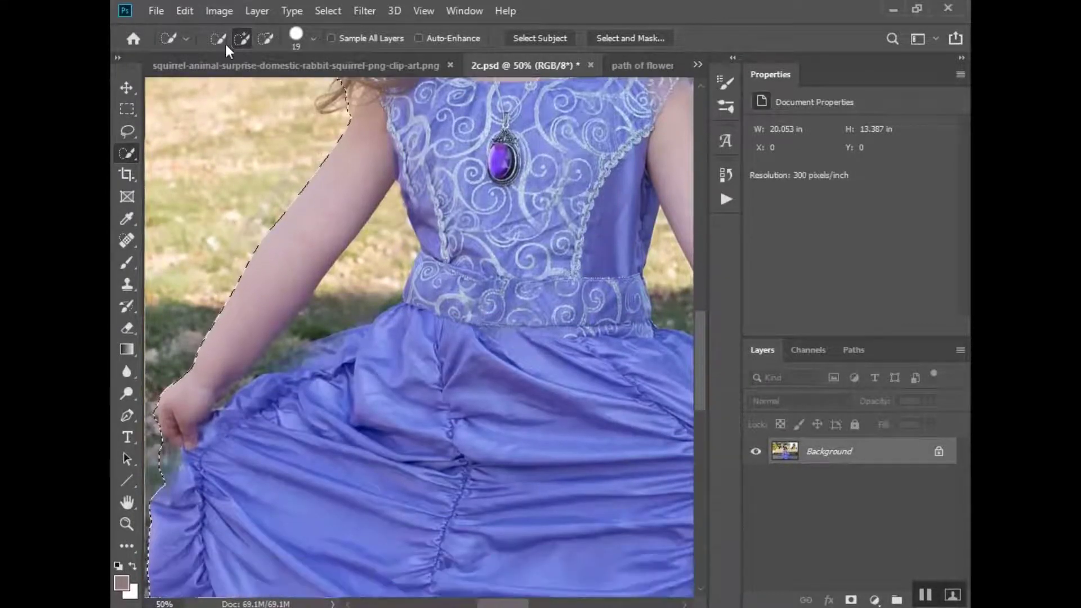
left_click(265, 38)
mouse_move(330, 253)
left_mouse_down()
mouse_move(338, 270)
mouse_move(369, 282)
mouse_move(361, 301)
mouse_move(242, 383)
mouse_move(271, 382)
left_mouse_up()
scroll(237, 394, "down", 3)
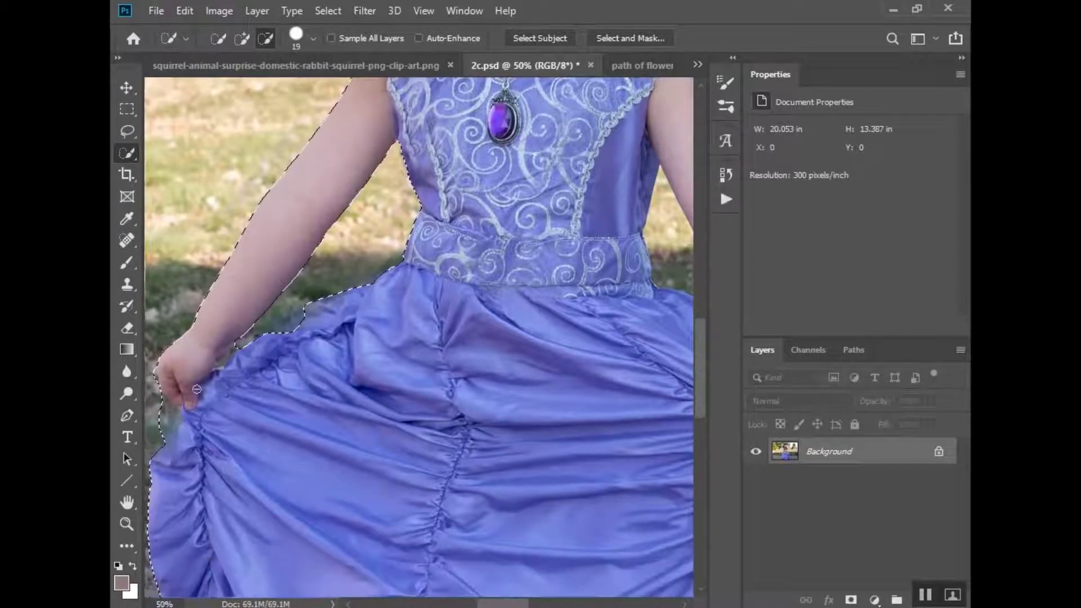
left_click_drag(162, 414, 177, 428)
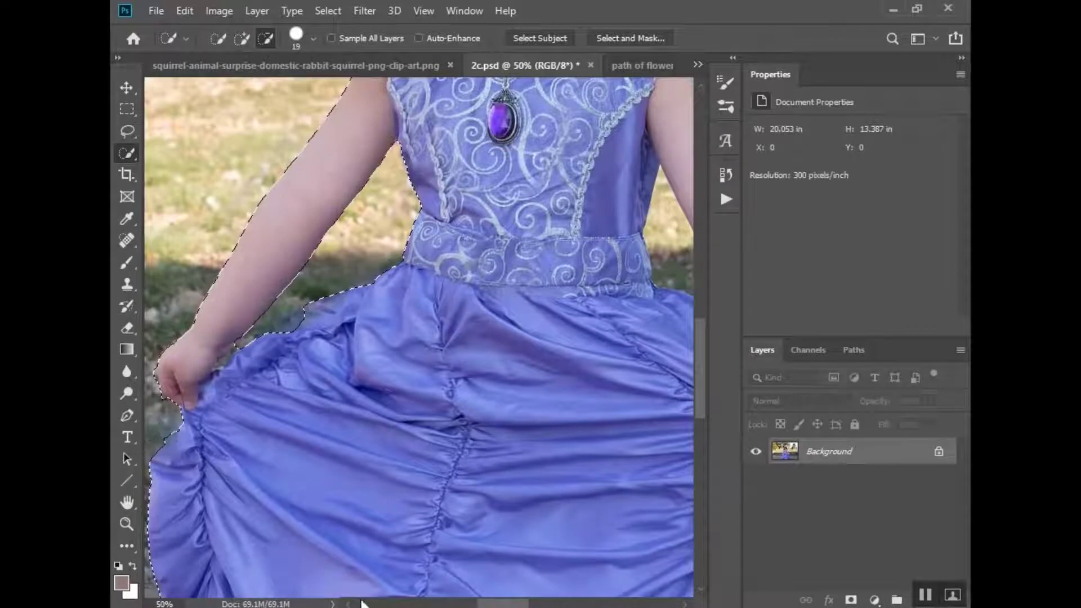
Subtract the background between the girl's left arm and her waist, and check the selection along the dress hem.
scroll(308, 305, "right", 5)
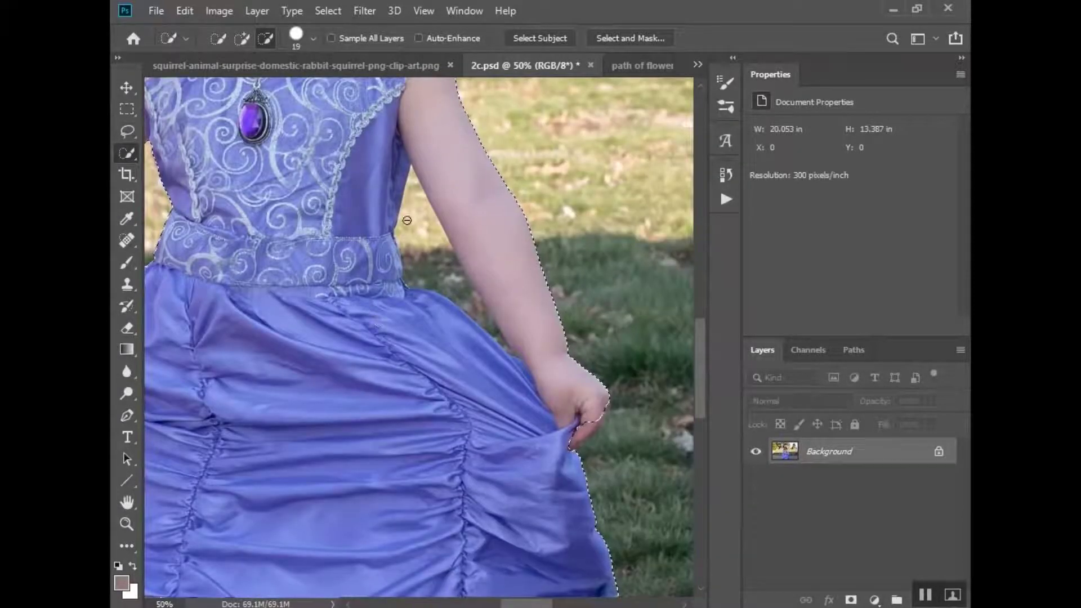
left_click_drag(431, 263, 487, 323)
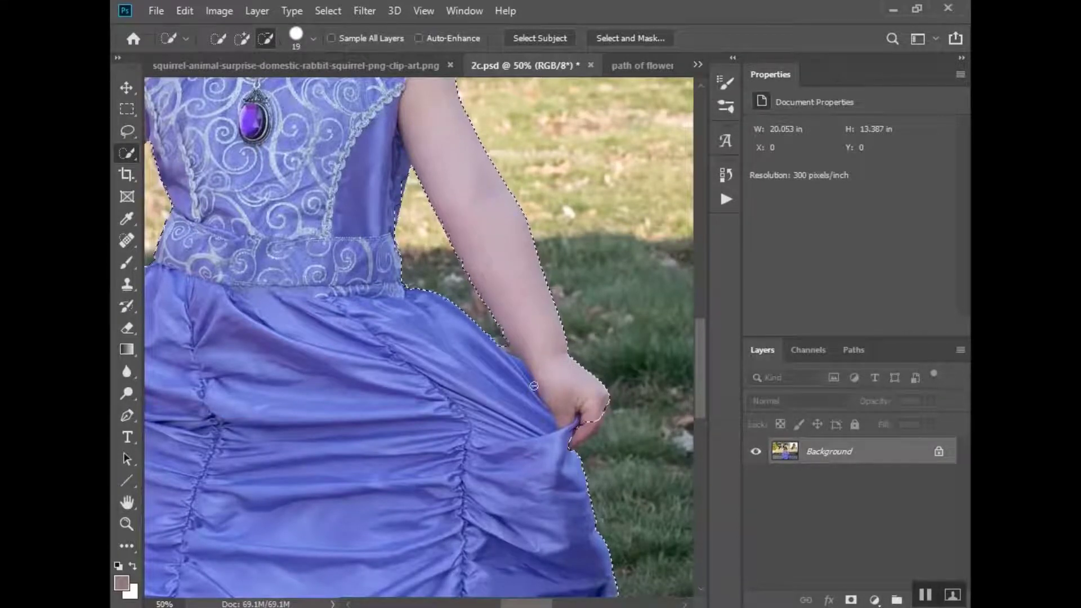
scroll(581, 457, "down", 3)
scroll(581, 458, "down", 8)
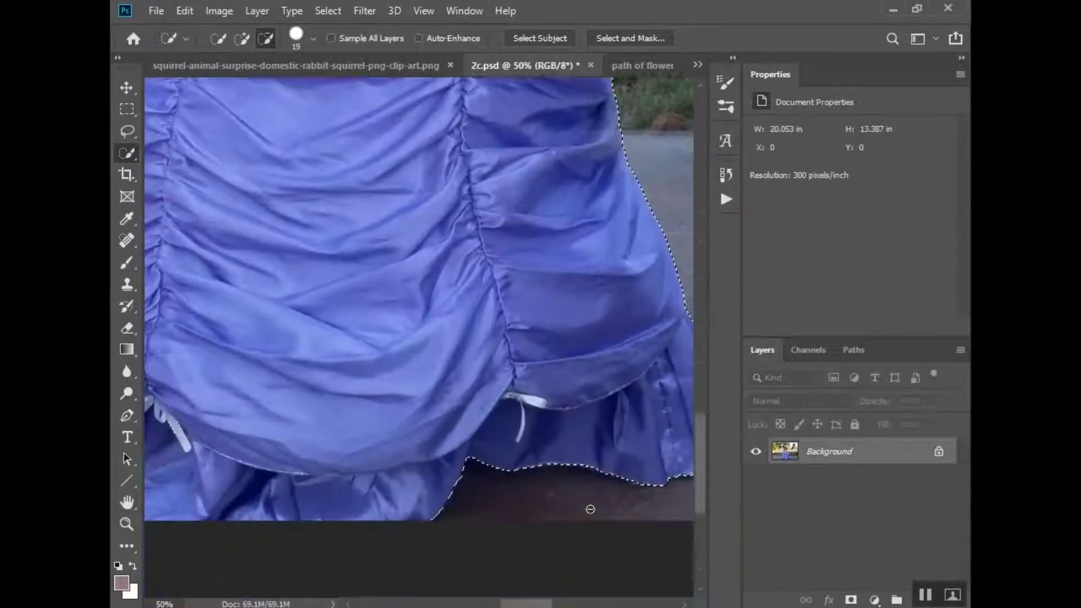
mouse_move(545, 603)
left_mouse_down()
mouse_move(509, 605)
mouse_move(542, 605)
left_mouse_up()
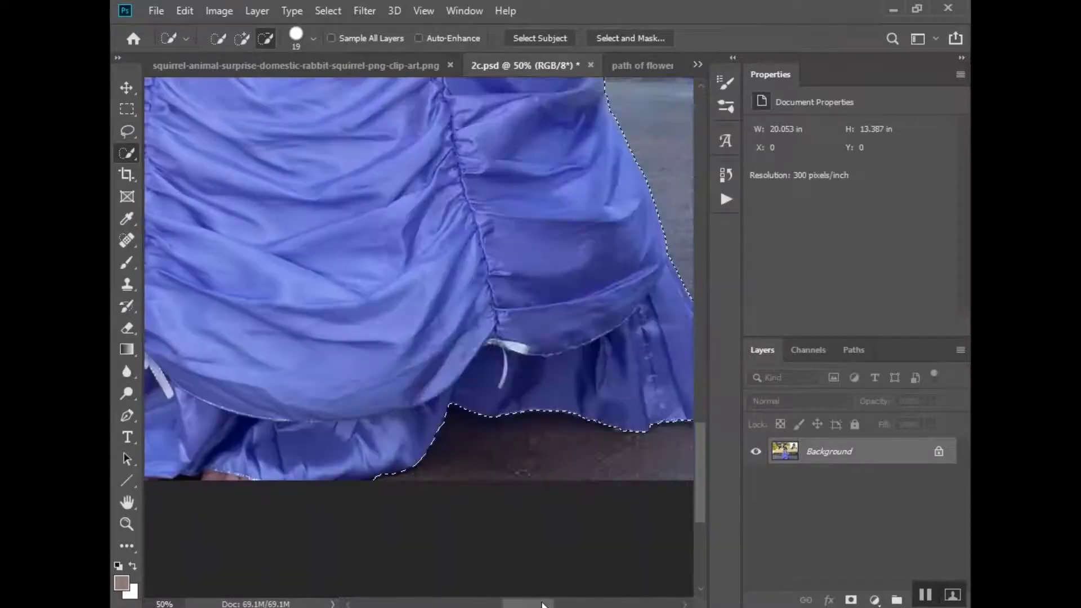
Try adding a small patch of grass beside the girl's left hand to the selection and subtracting it again.
scroll(249, 108, "up", 11)
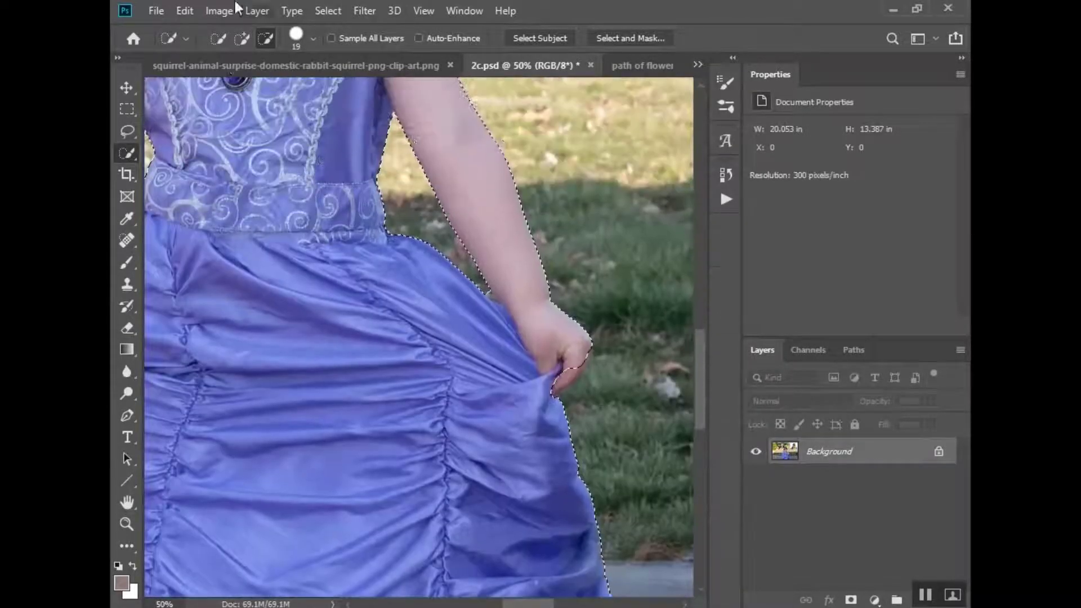
left_click(242, 39)
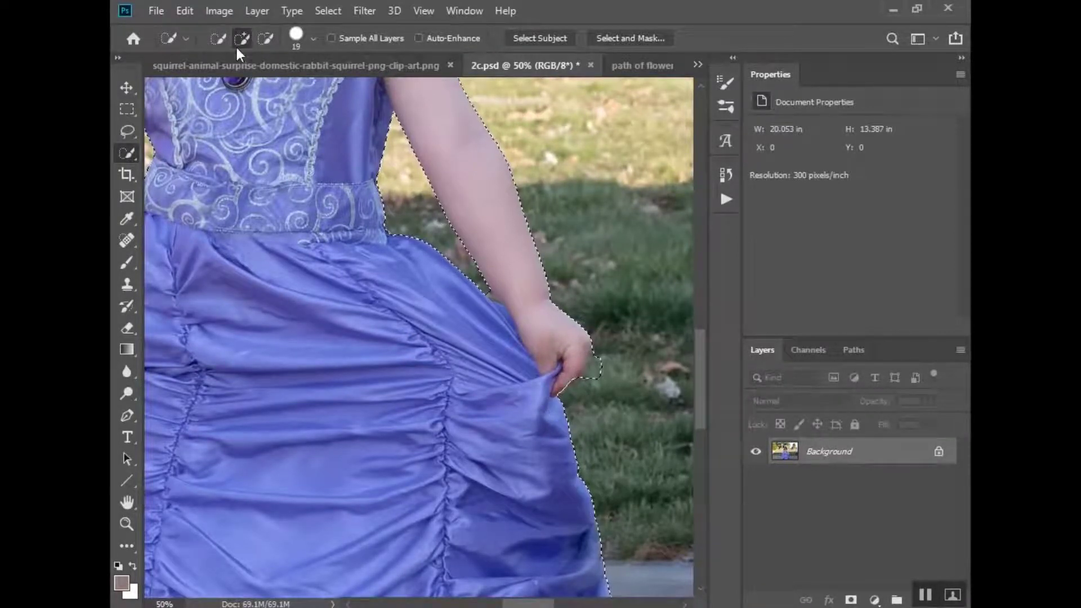
left_click(257, 39)
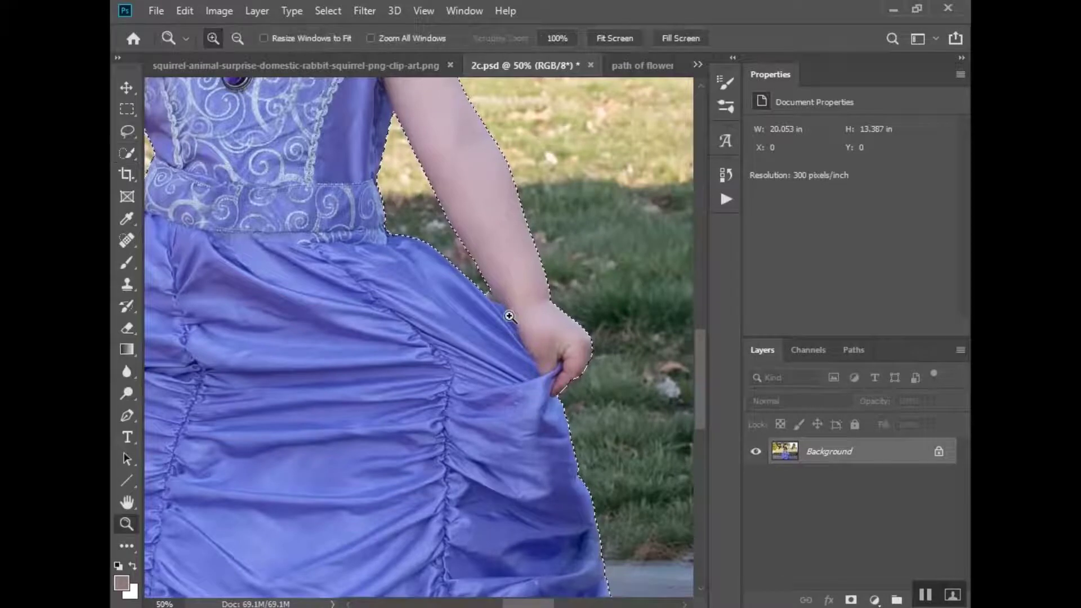
Subtract the small background wedge between the girl's left wrist and the dress from the selection with a size 9 brush.
left_click(505, 295, "ctrl")
left_click(482, 287, "ctrl")
scroll(492, 299, "up", 3)
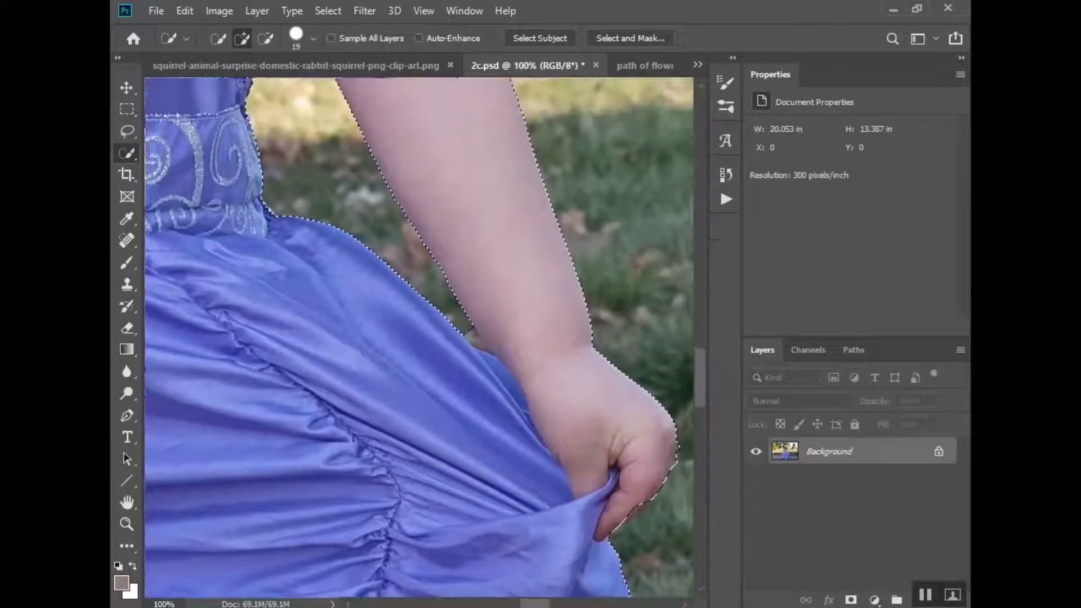
key("[")
key("bracketleft")
key("bracketleft")
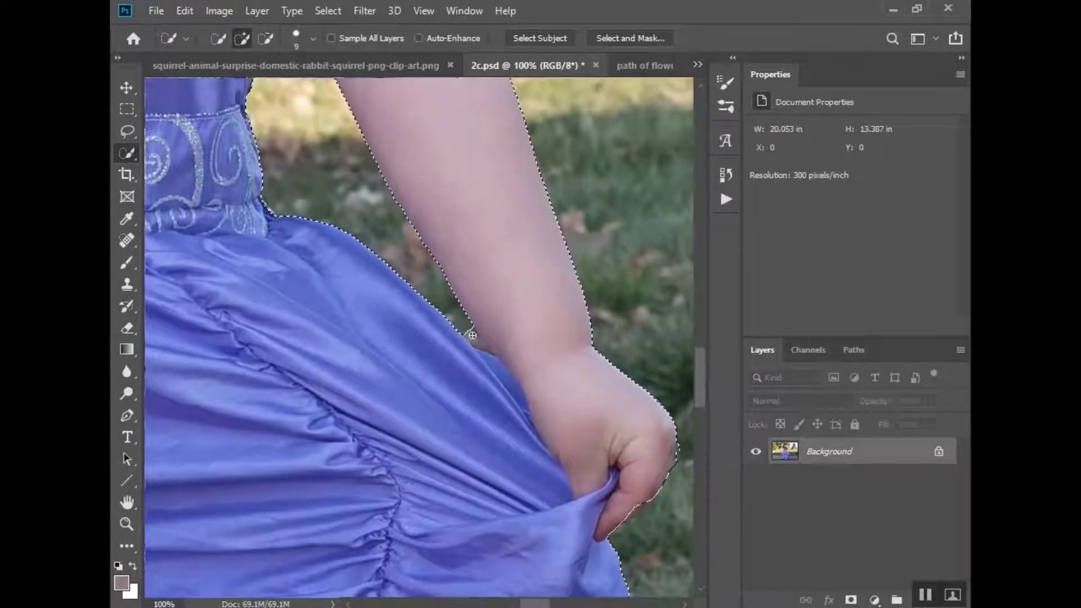
left_click(265, 39)
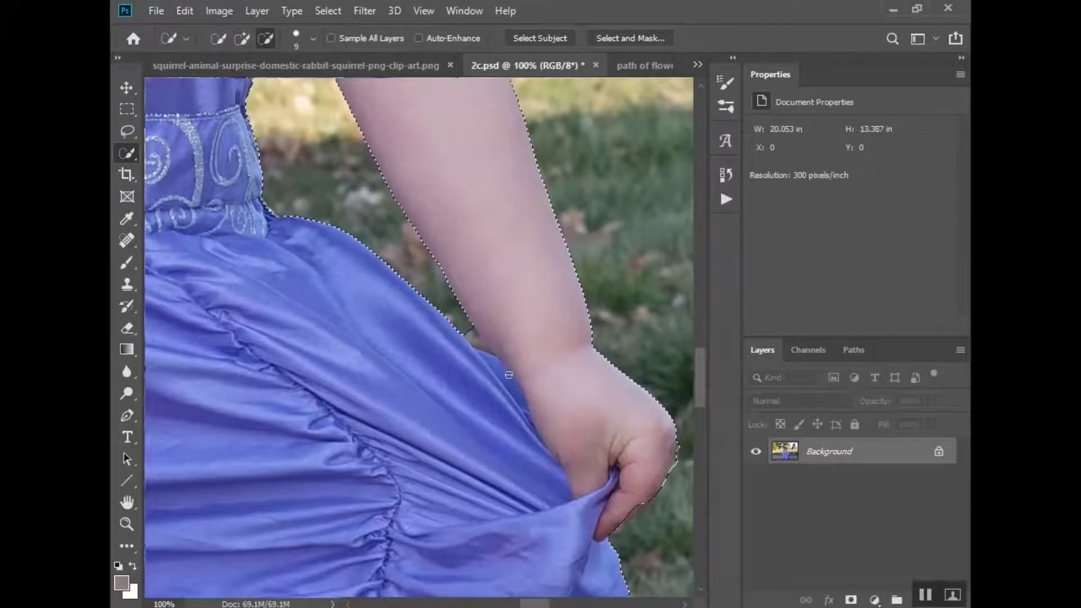
left_click(478, 344)
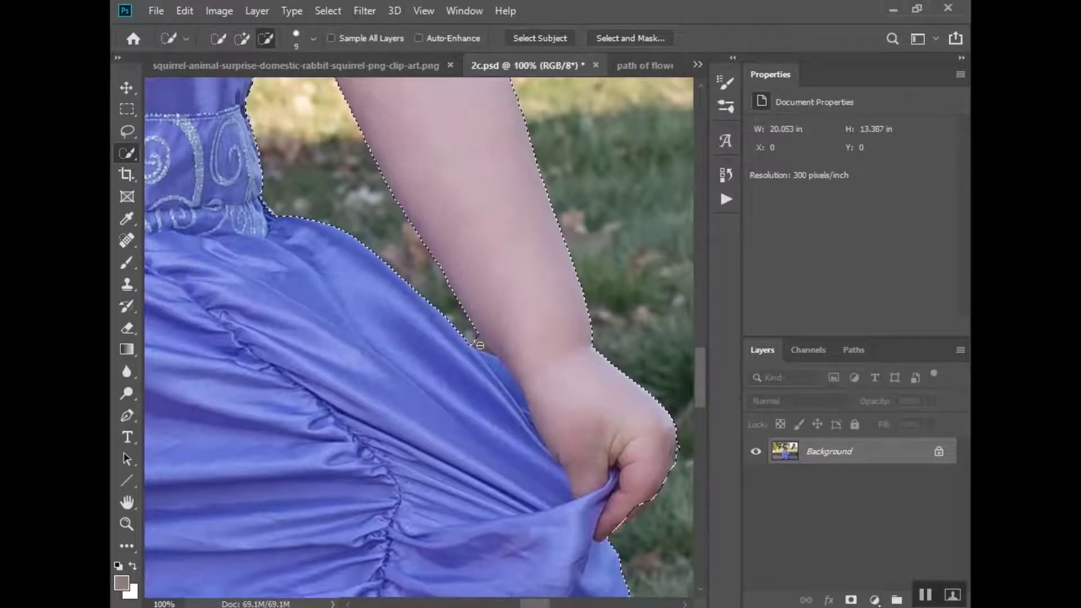
left_click(479, 346)
left_click(482, 352)
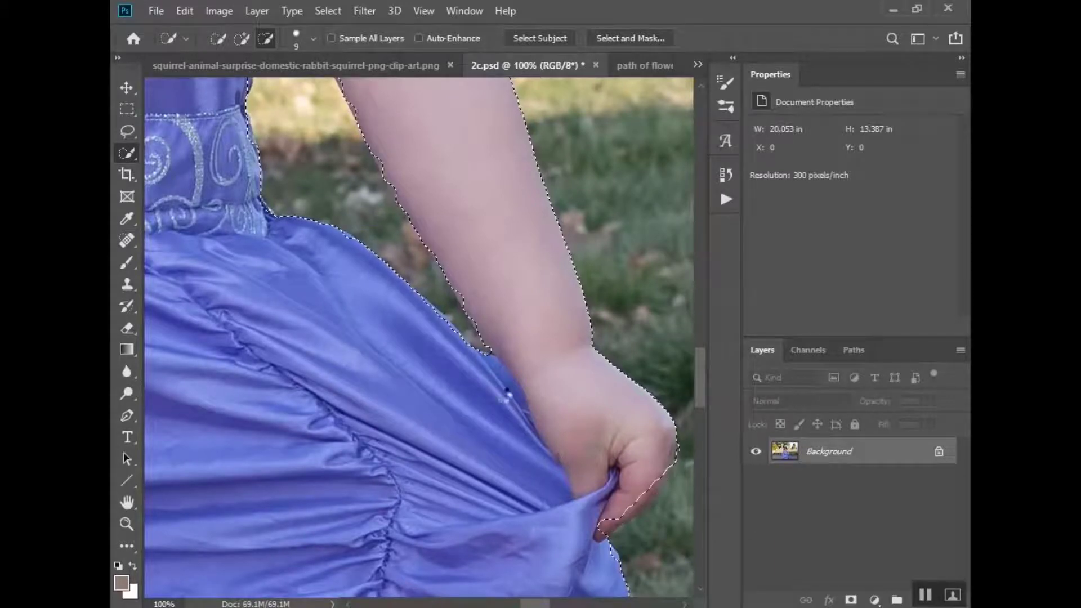
left_click(242, 38)
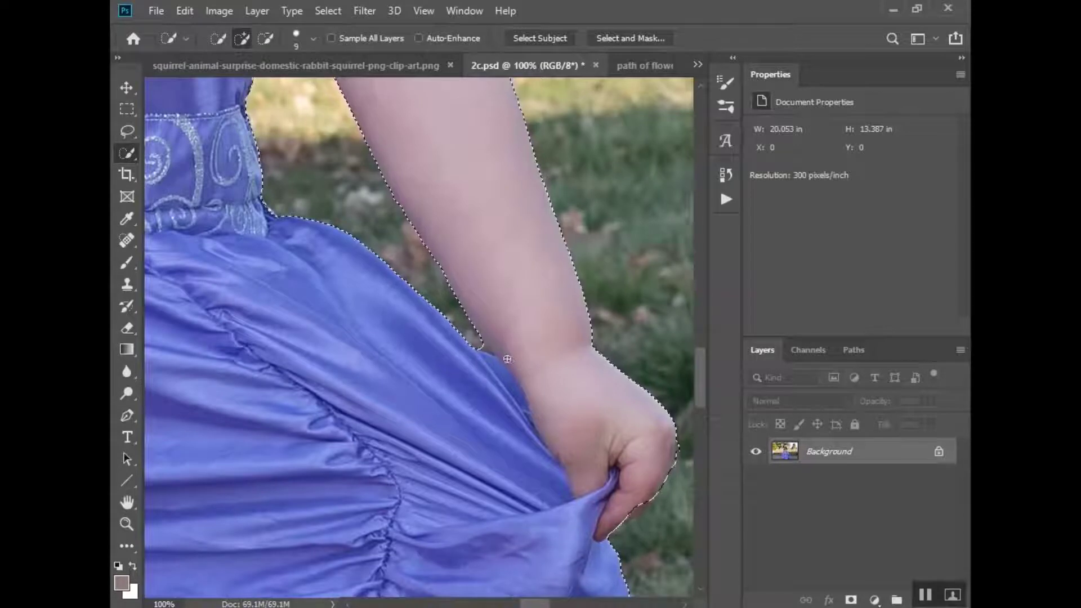
Subtract the grass below the girl's right wrist and add the clipped wrist edge back to the selection.
scroll(381, 338, "up", 2)
scroll(381, 337, "up", 10)
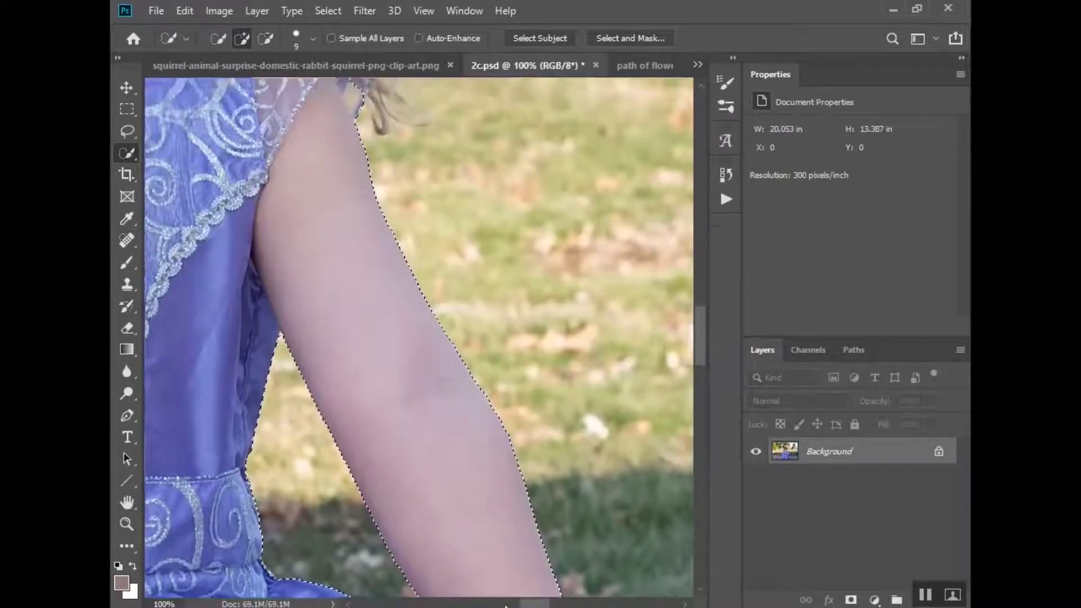
scroll(485, 533, "left", 10)
scroll(485, 533, "down", 7)
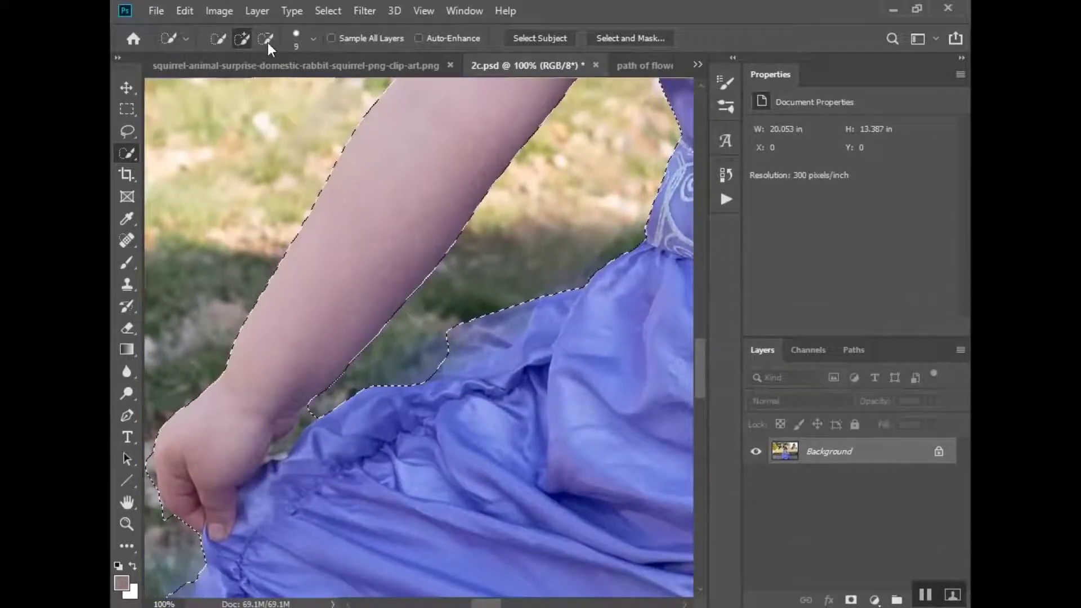
left_click_drag(311, 416, 306, 425)
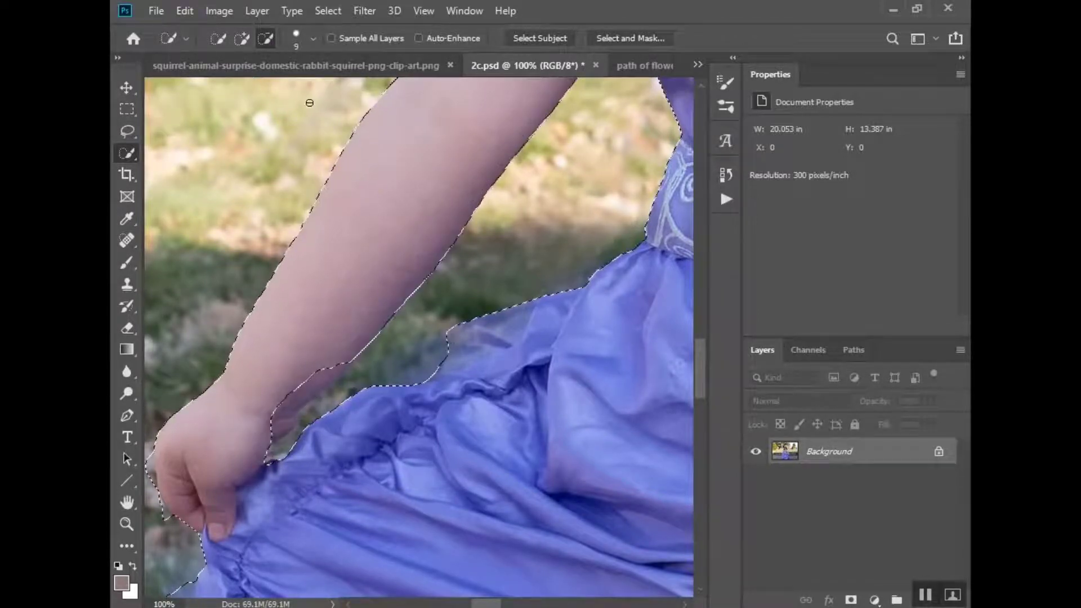
left_click(241, 38)
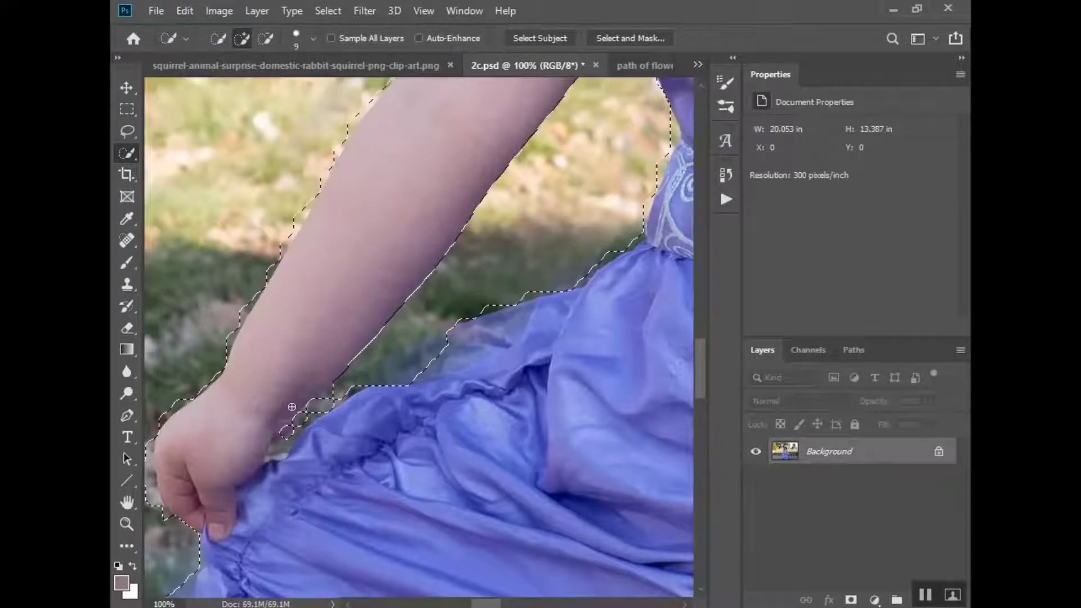
Subtract the remaining grass between the girl's right hand and the dress, and the thin background strip outside that hand.
left_click(292, 454)
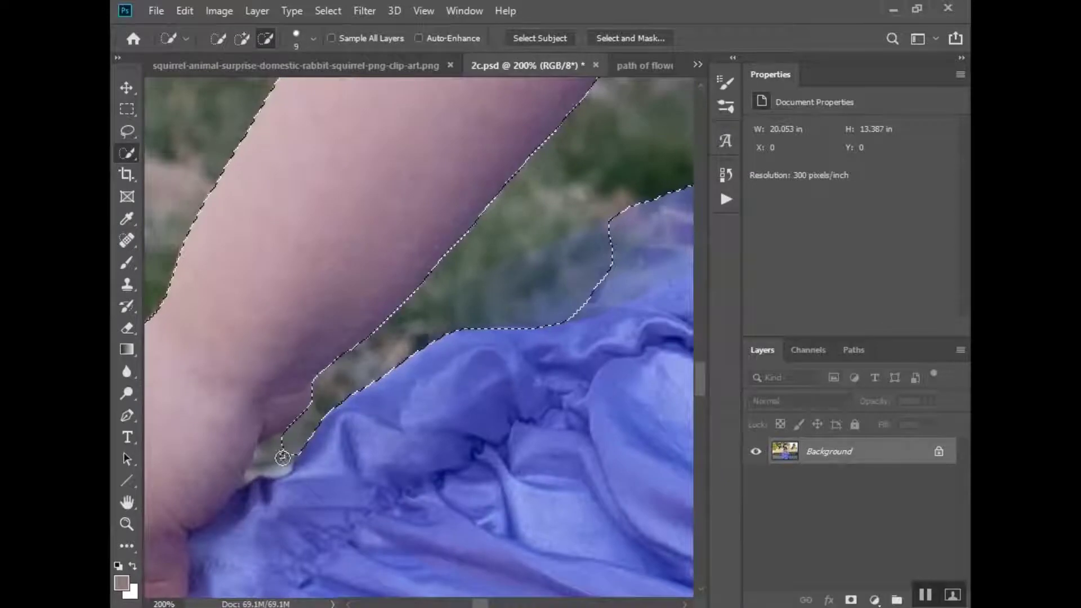
left_click_drag(275, 460, 258, 471)
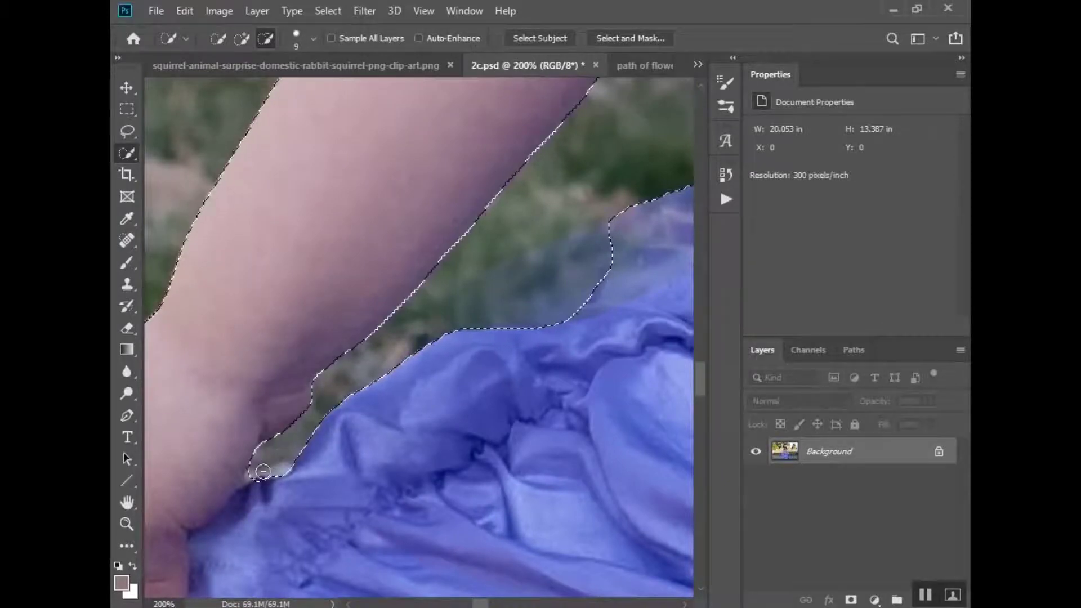
key("z")
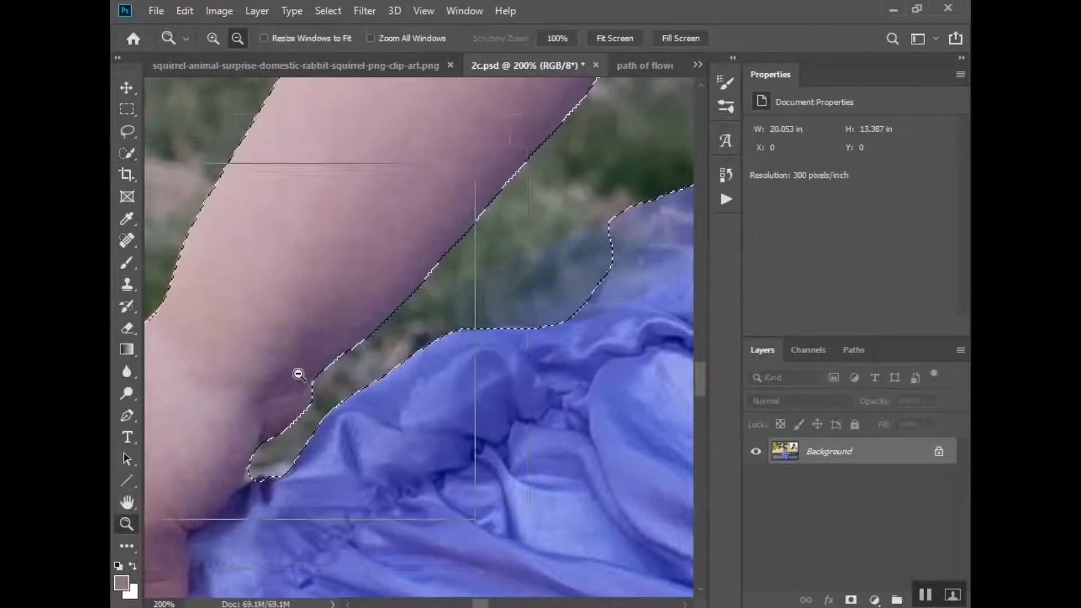
left_click(296, 372, "alt")
left_click(258, 405, "alt")
scroll(258, 404, "down", 1)
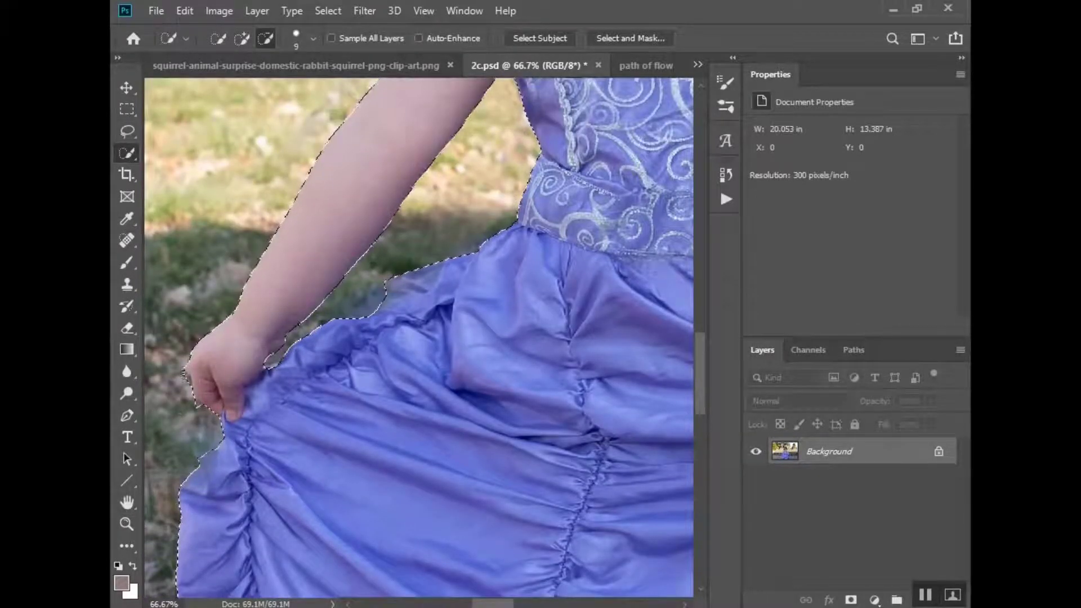
left_click_drag(184, 372, 184, 395)
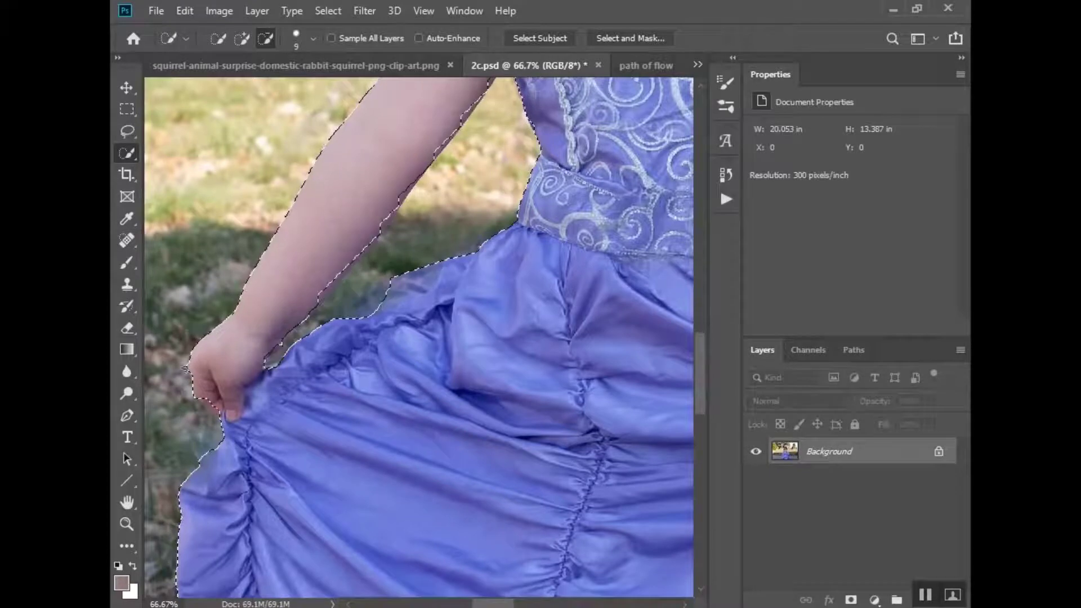
Open the selection in Select and Mask and preview it in the On White view.
scroll(175, 362, "up", 5)
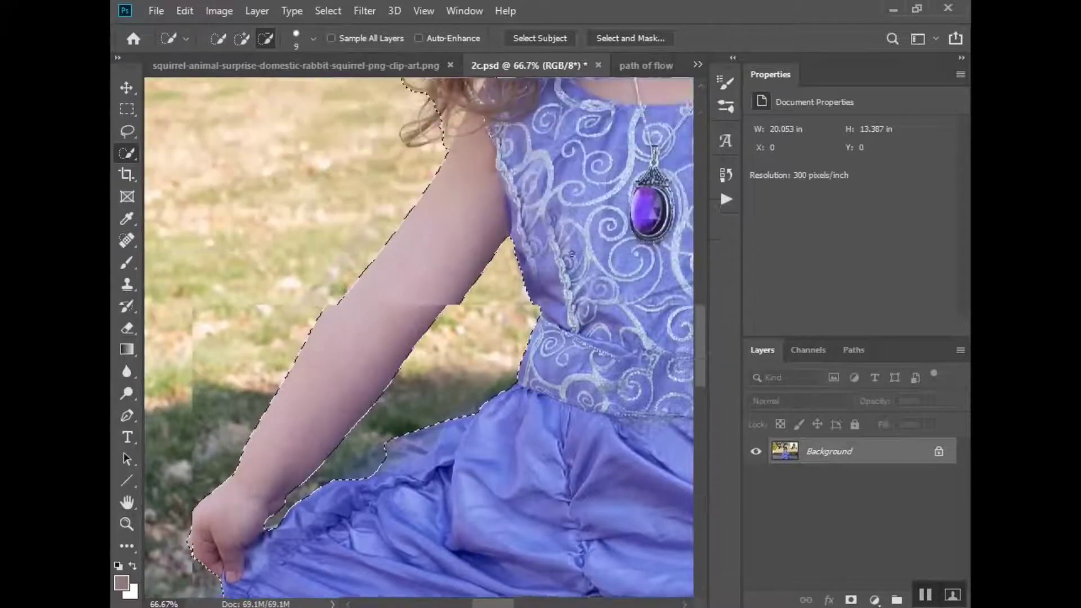
scroll(425, 338, "up", 3)
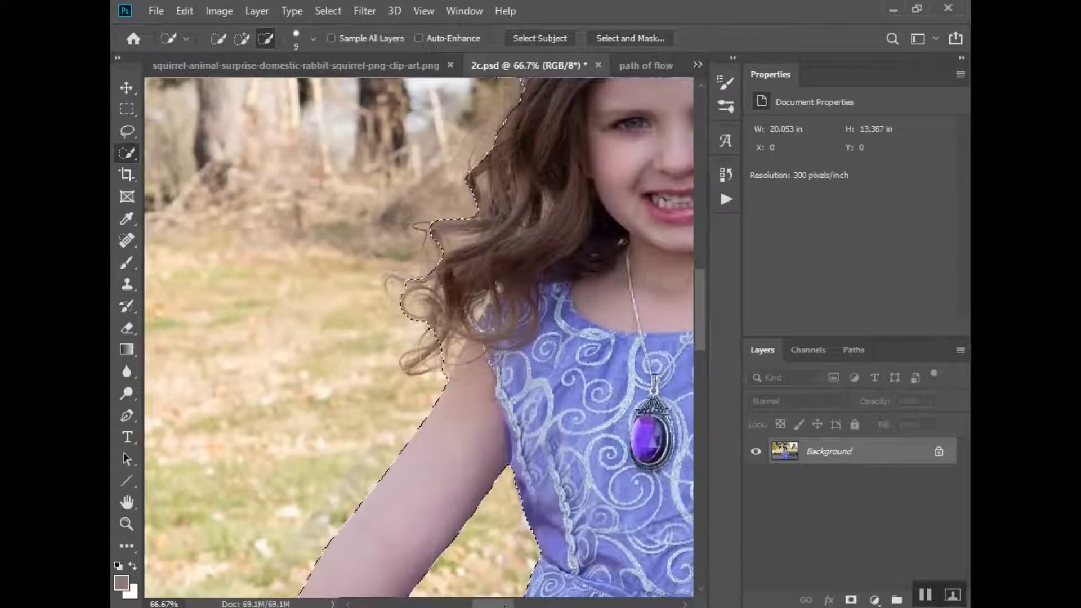
left_click_drag(504, 604, 530, 605)
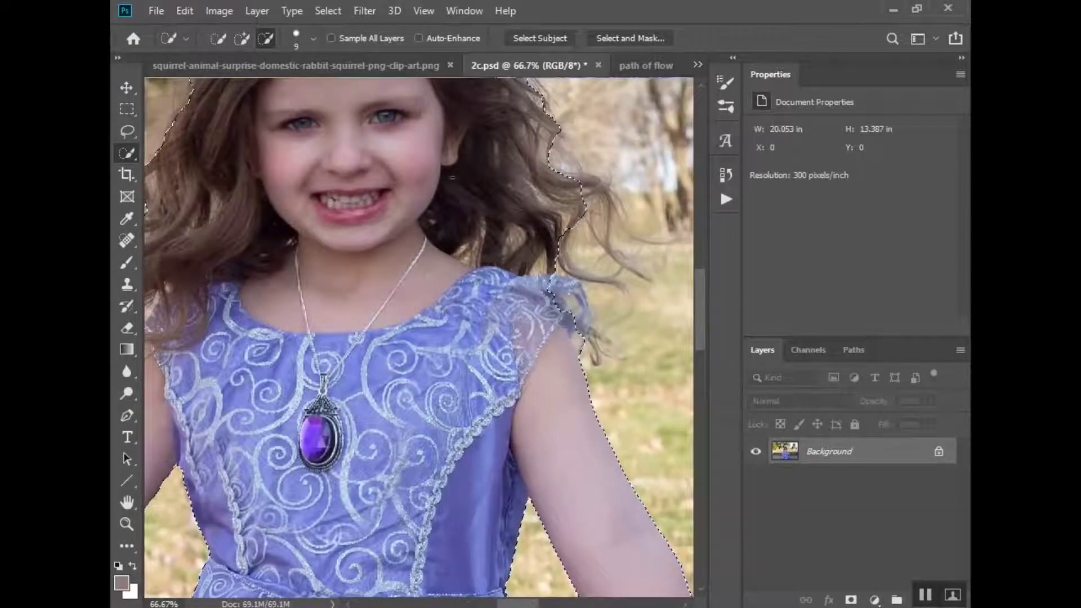
scroll(419, 337, "up", 3)
left_click(666, 41)
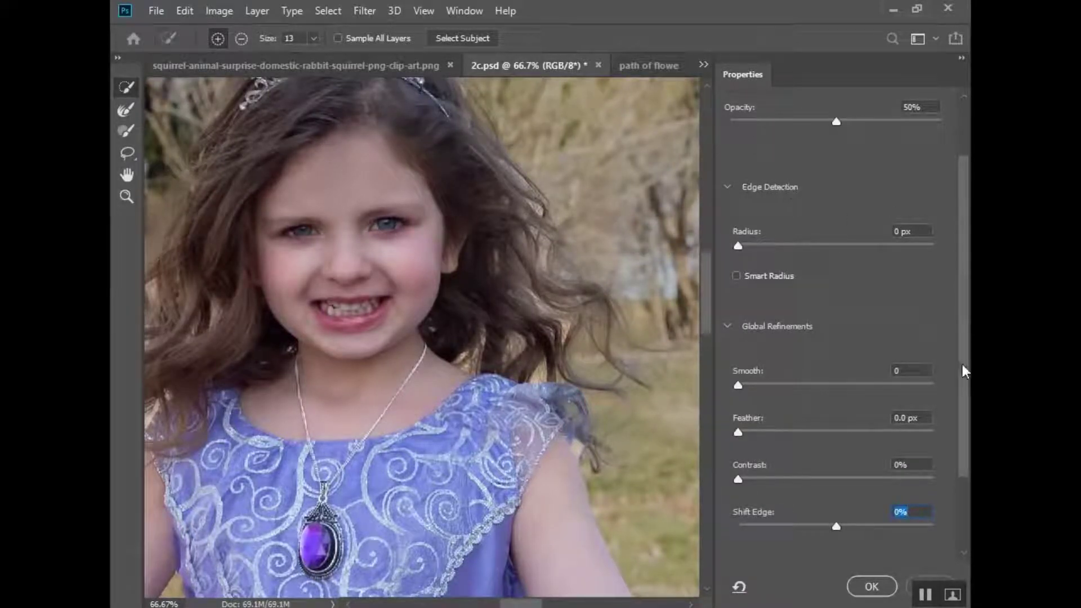
left_click_drag(962, 371, 966, 254)
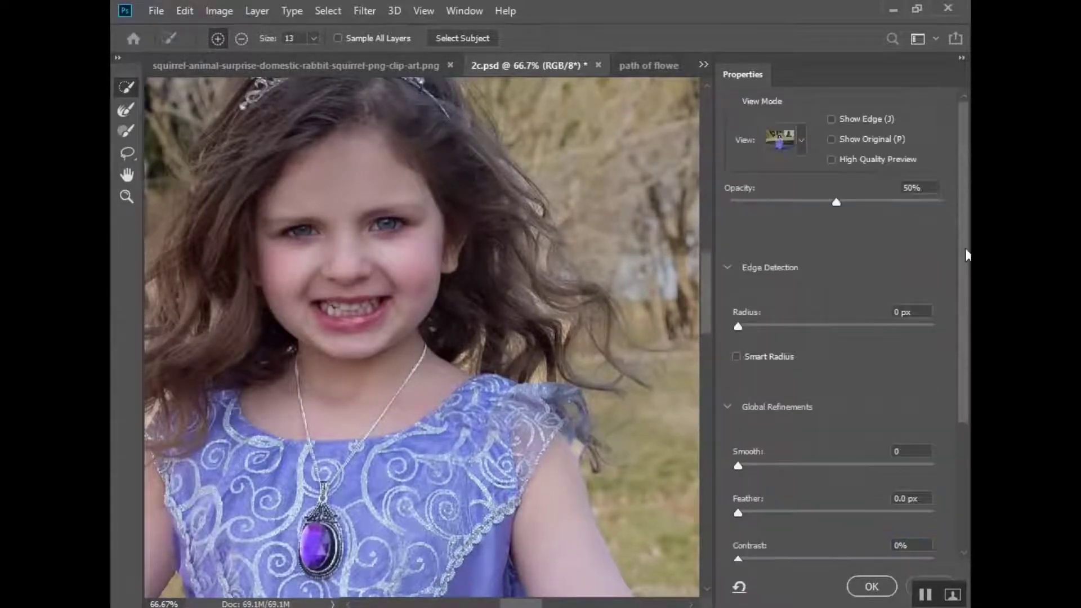
left_click(804, 144)
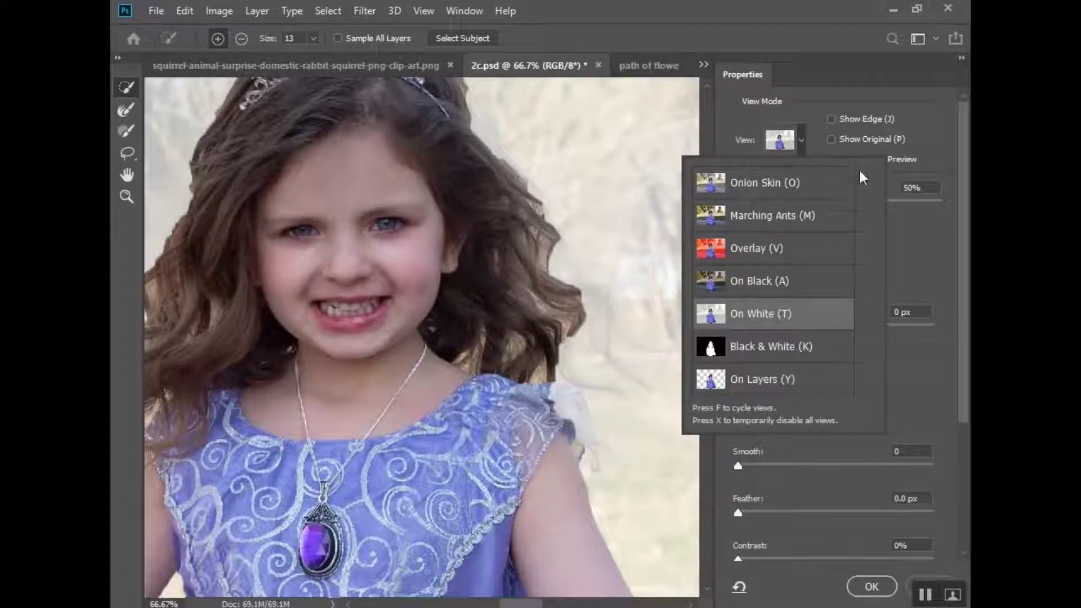
left_click(815, 181)
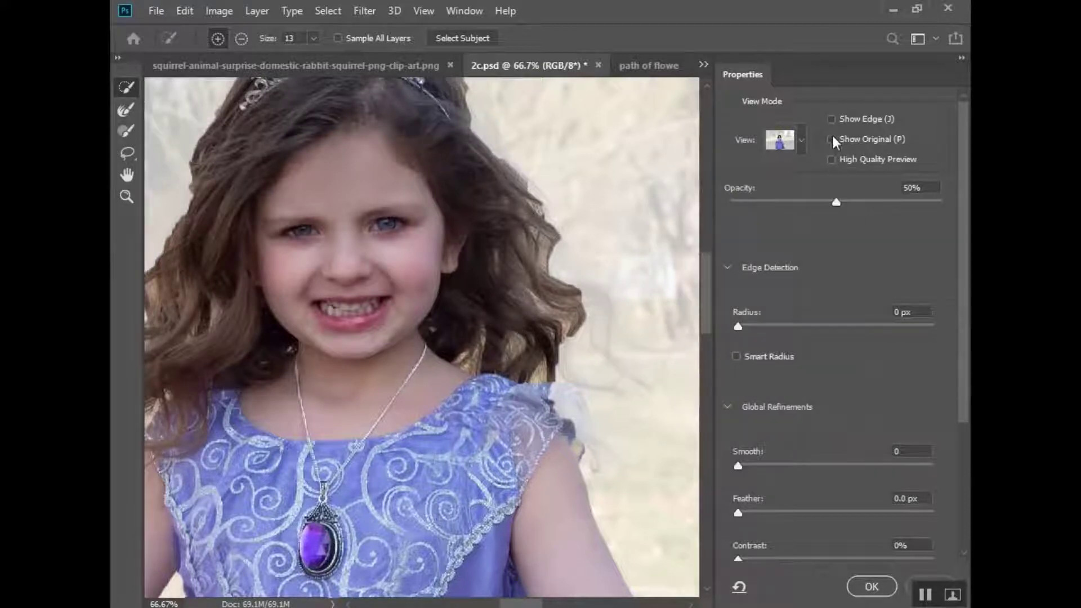
Set the edge detection radius to 28 px with Smart Radius enabled.
left_click(832, 118)
left_click(832, 119)
scroll(613, 405, "up", 3)
left_click(808, 326)
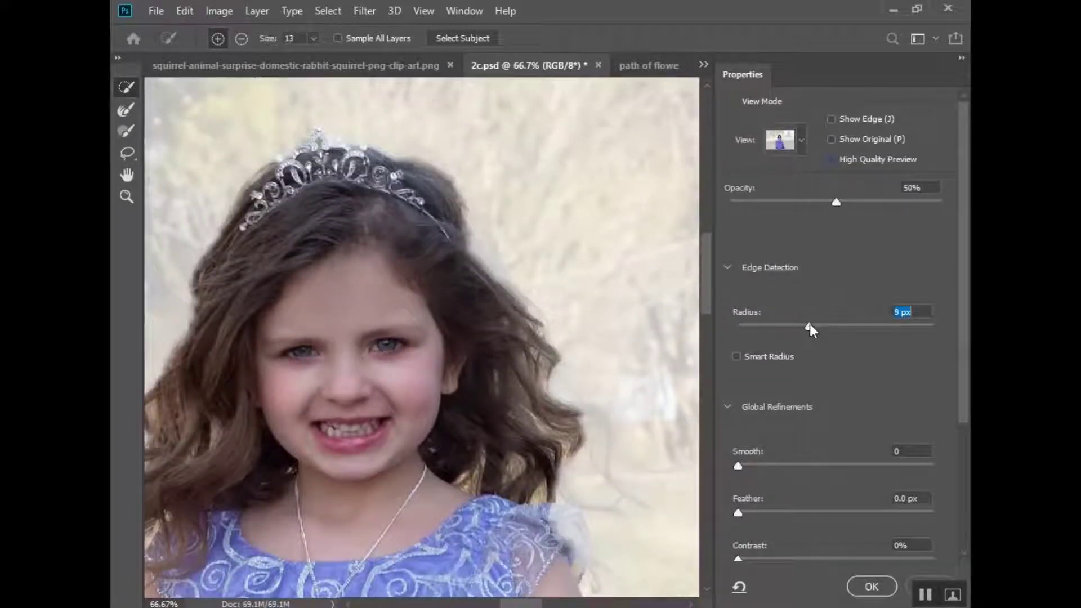
left_click_drag(810, 325, 843, 323)
left_click(735, 356)
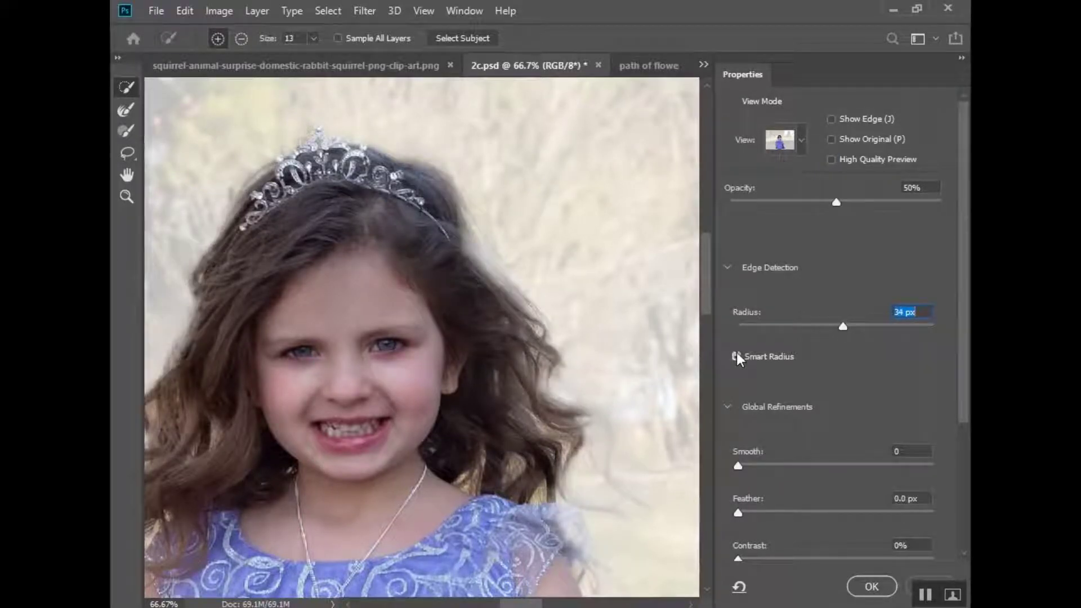
left_click_drag(843, 329, 837, 328)
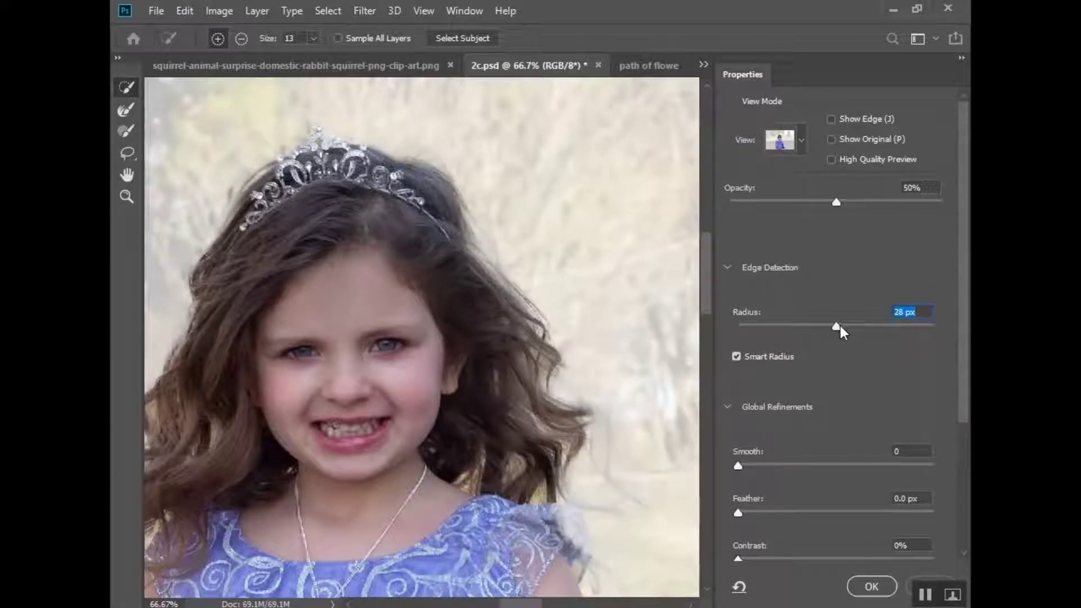
Set the global refinements to a 2.7 px Feather and a -9% Shift Edge.
scroll(813, 419, "down", 2)
scroll(799, 428, "down", 6)
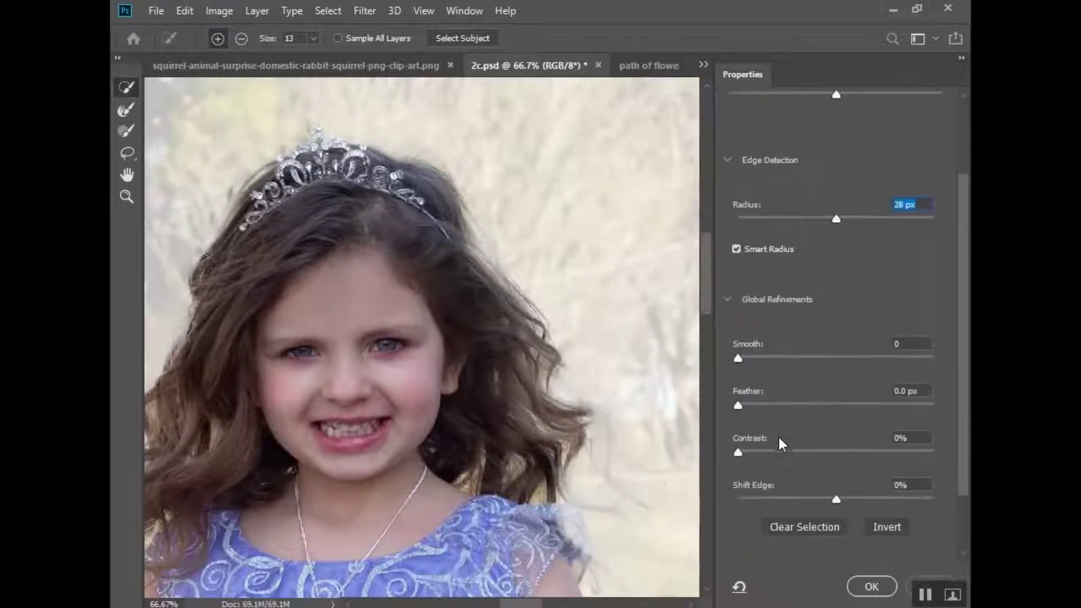
left_click(768, 338)
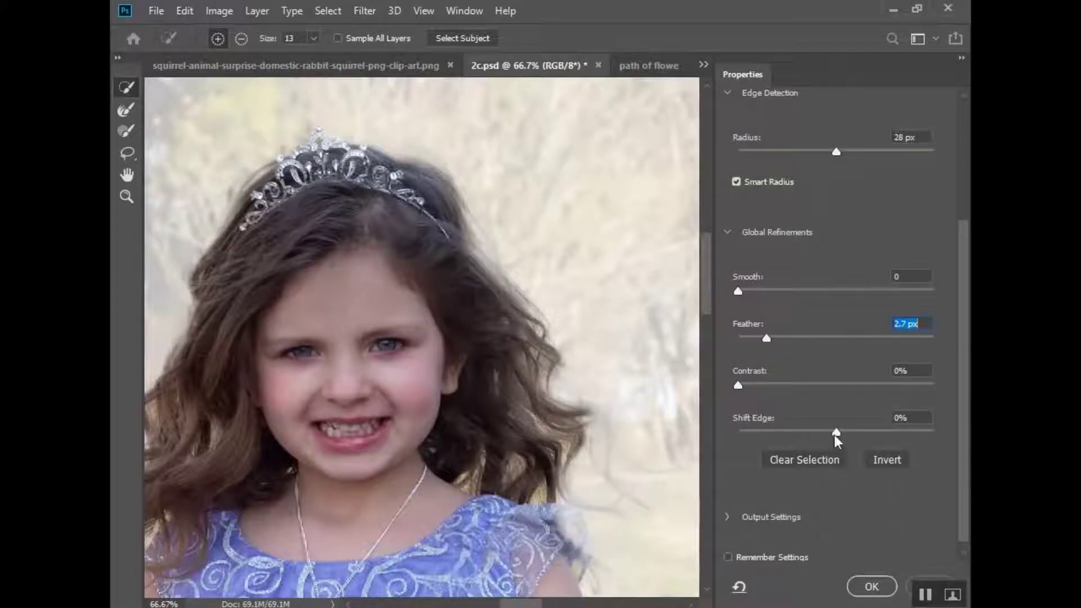
left_click_drag(834, 432, 827, 432)
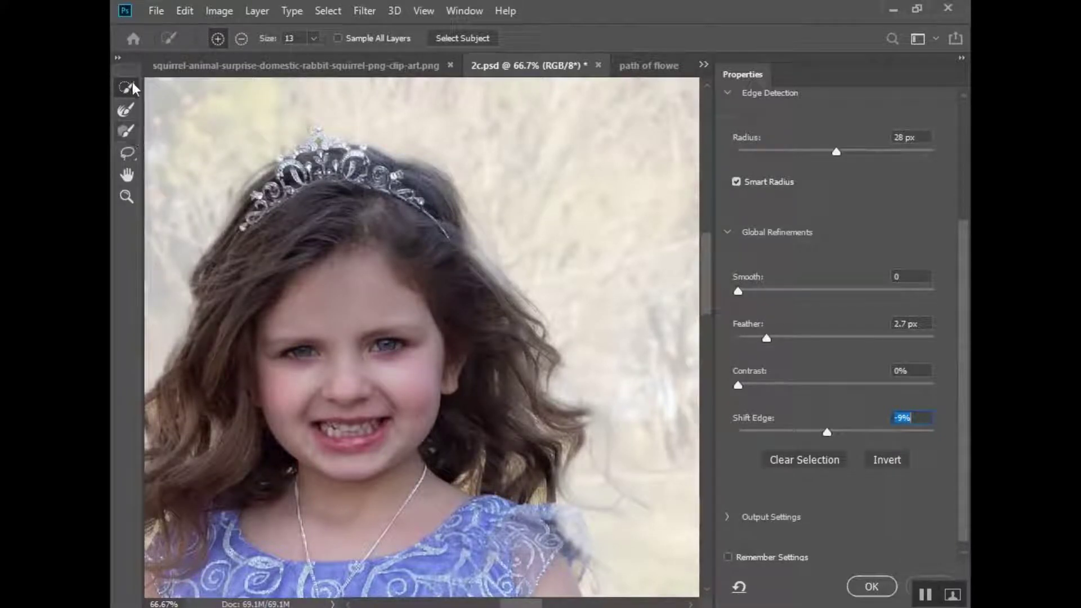
left_click(129, 105)
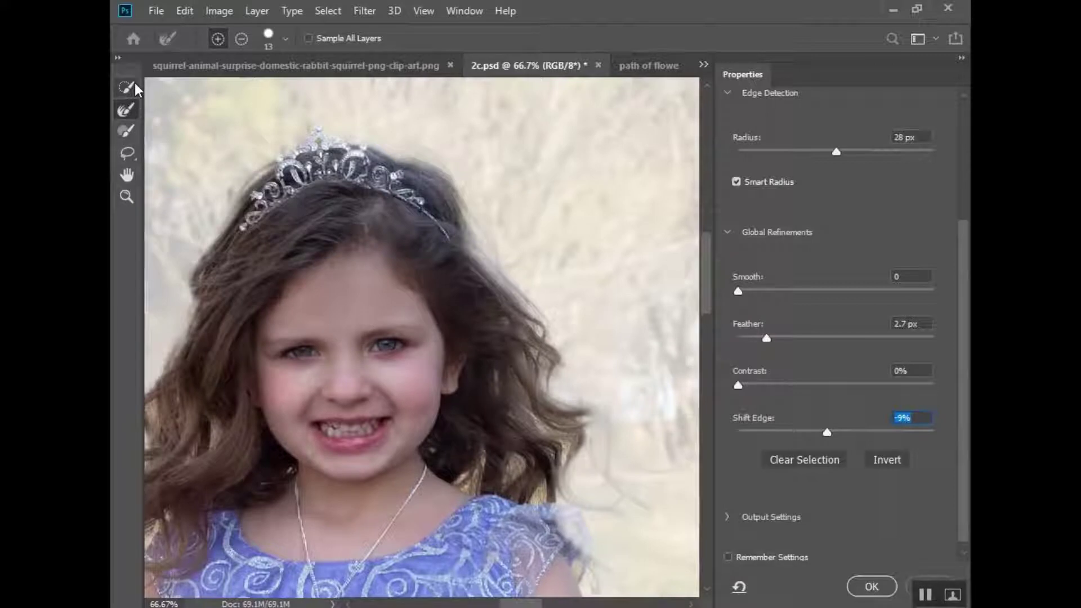
left_click(130, 87)
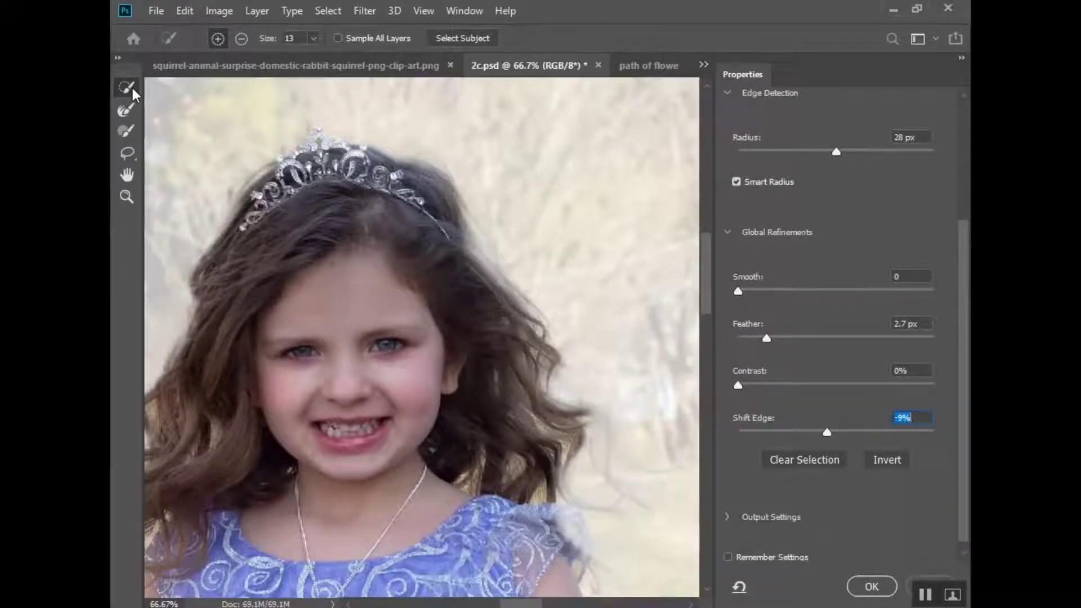
left_click(128, 109)
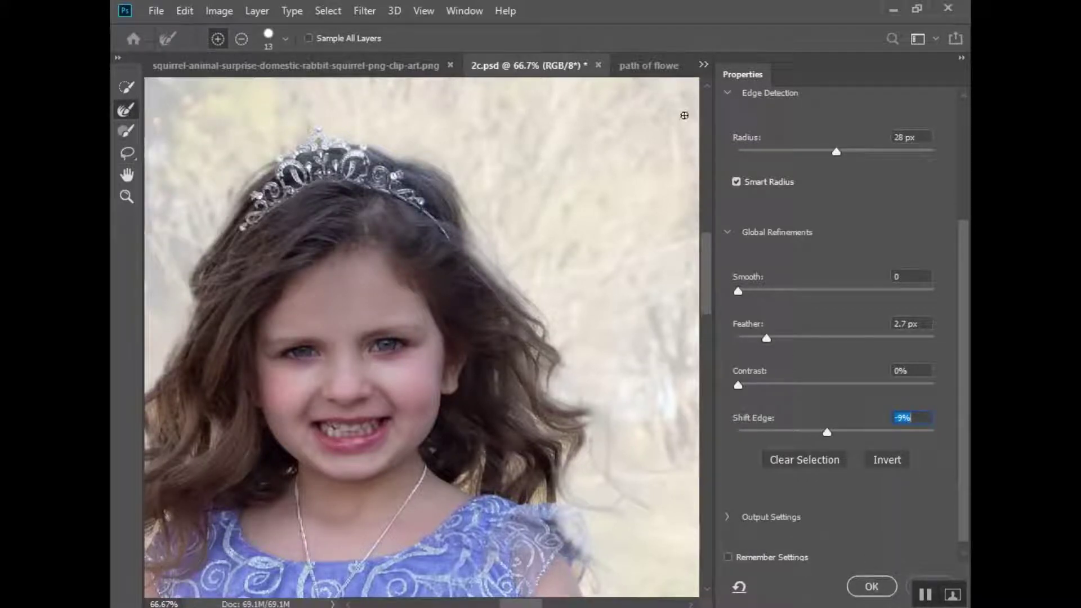
Add the loose hair beside the girl's left cheek and shoulder and the sheer sleeve ruffle with a size 13 Quick Selection brush.
left_click(126, 87)
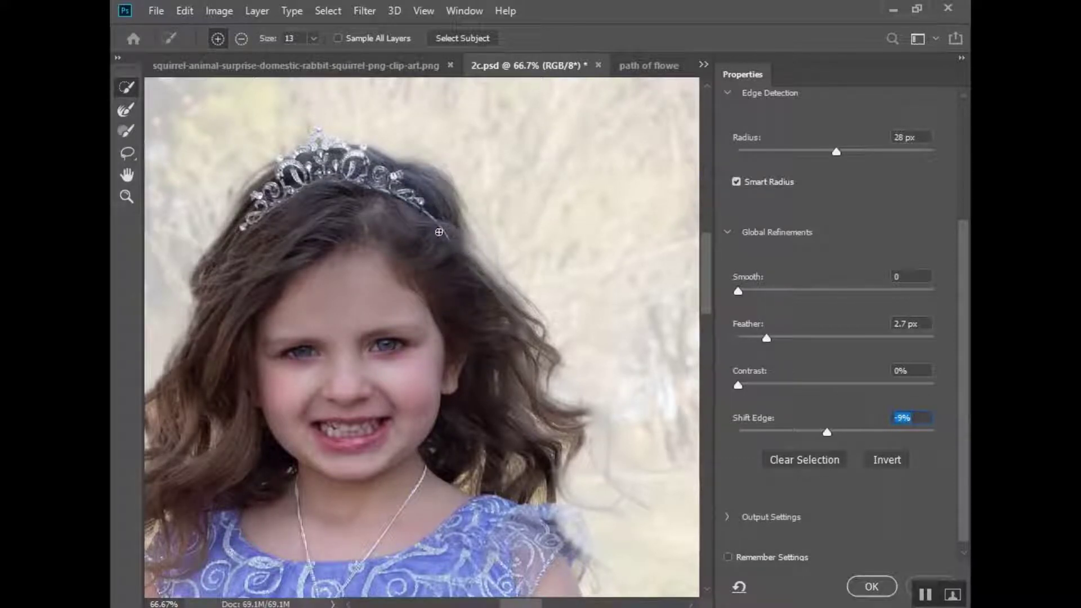
mouse_move(458, 244)
left_mouse_down()
mouse_move(498, 291)
mouse_move(486, 256)
mouse_move(529, 330)
left_mouse_up()
mouse_move(502, 273)
left_mouse_down()
mouse_move(543, 332)
mouse_move(545, 409)
mouse_move(582, 430)
left_mouse_up()
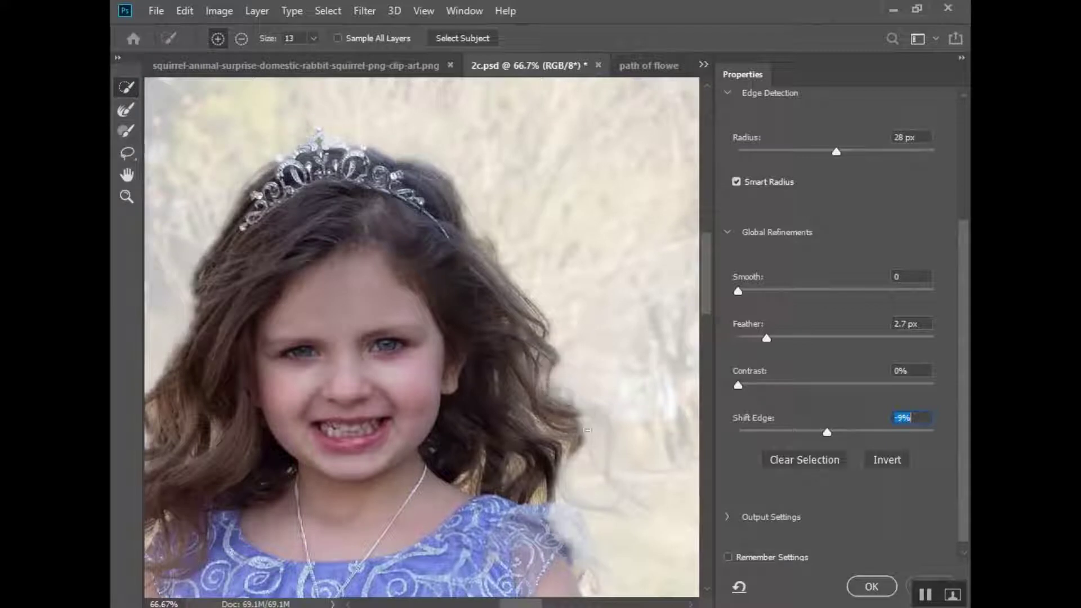
left_click_drag(566, 383, 562, 381)
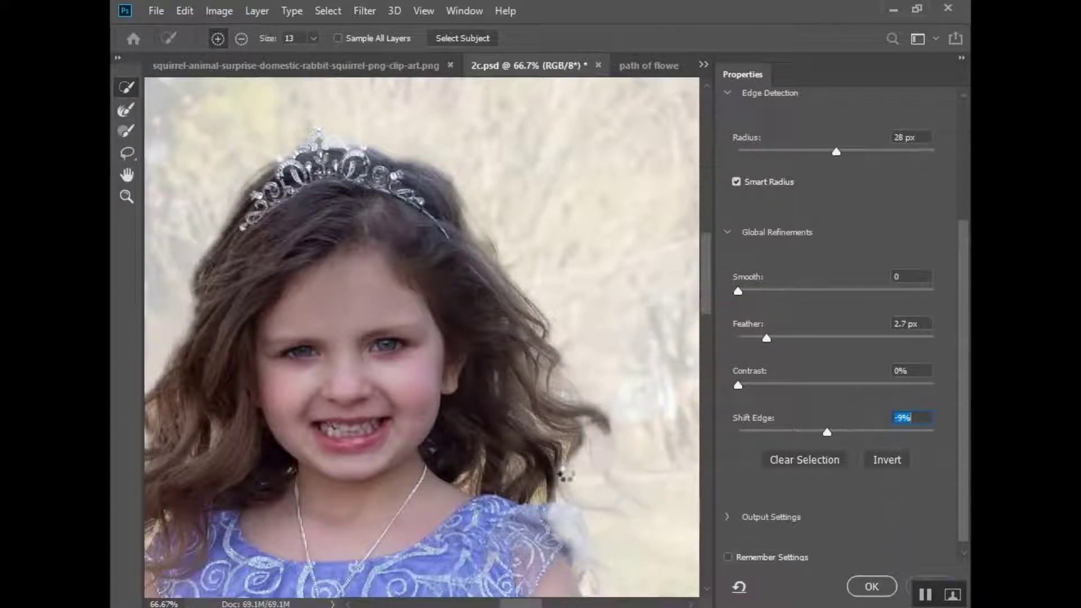
mouse_move(560, 461)
left_mouse_down()
mouse_move(572, 508)
mouse_move(613, 517)
mouse_move(551, 512)
mouse_move(591, 547)
mouse_move(578, 566)
mouse_move(559, 525)
mouse_move(569, 590)
mouse_move(557, 592)
mouse_move(584, 560)
left_mouse_up()
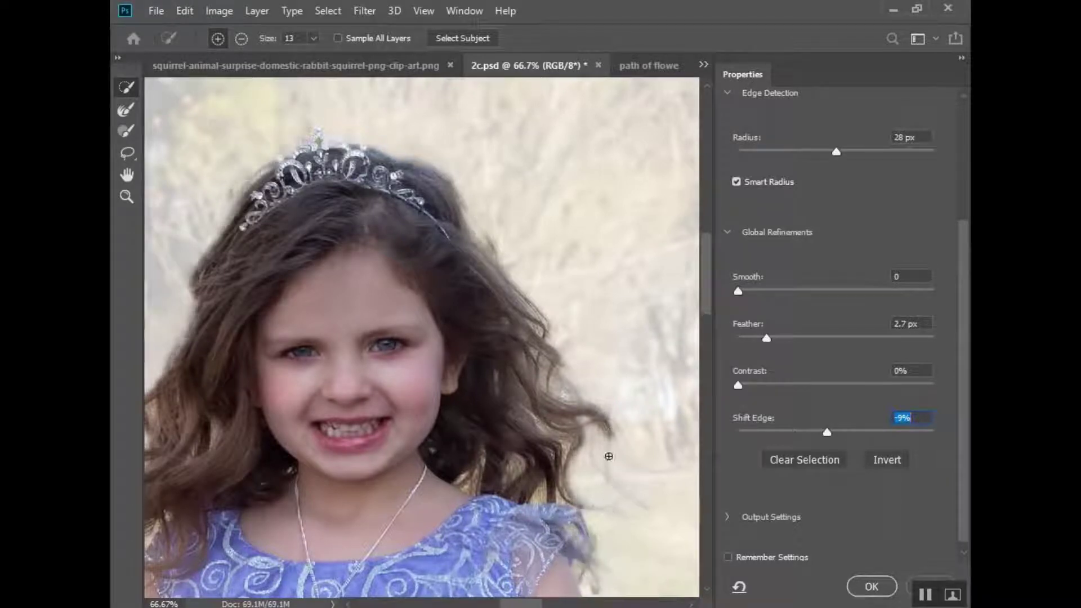
Add the outer hair wisps and area beside the left sleeve with Quick Selection, and refine the hair edge beside the tiara with the Refine Edge Brush.
left_click_drag(598, 449, 632, 500)
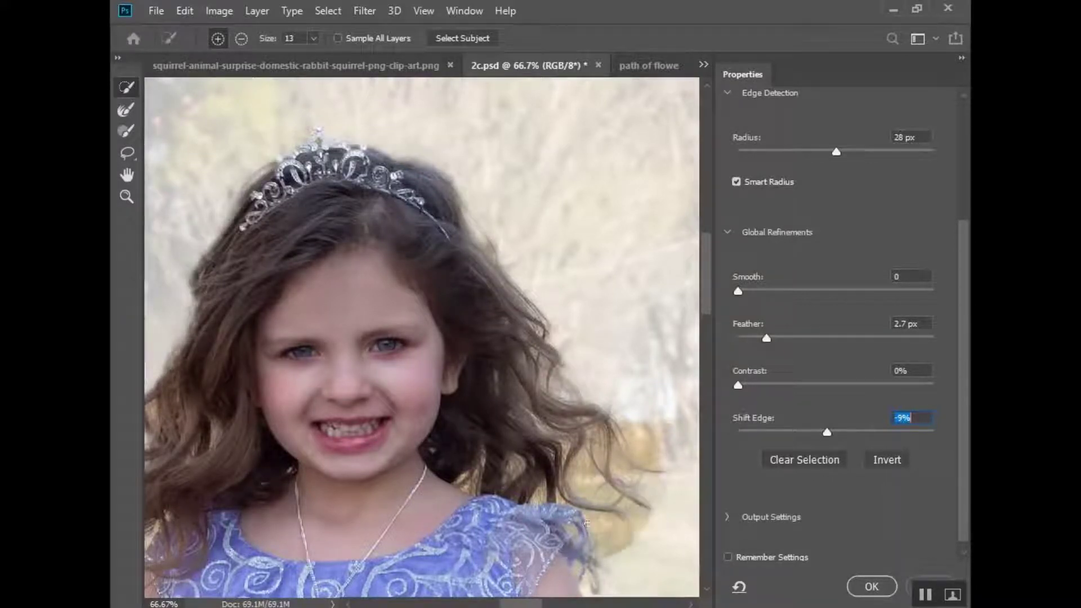
left_click_drag(604, 560, 658, 568)
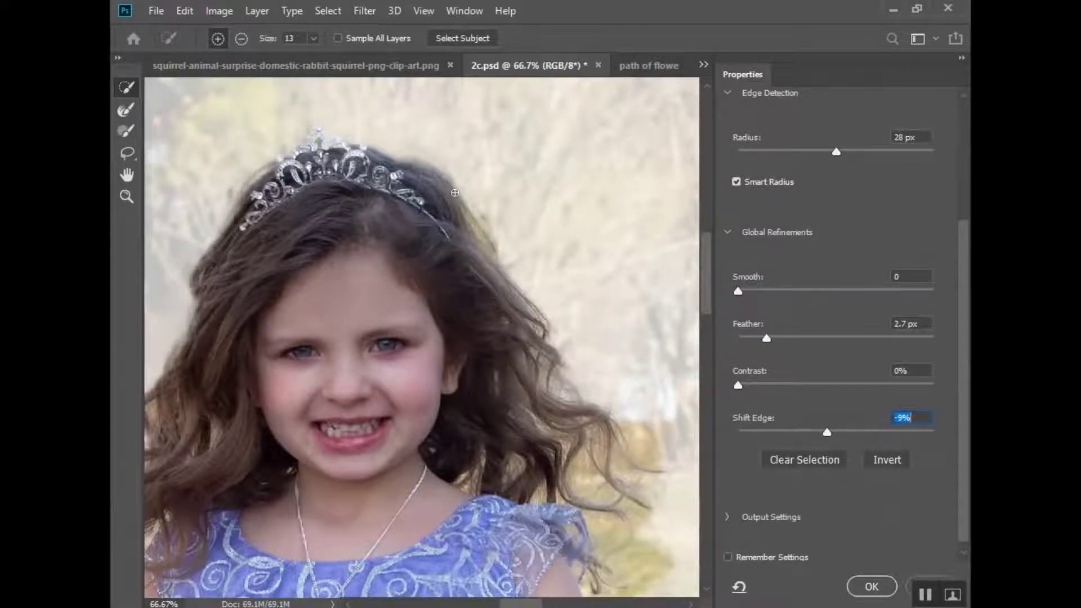
left_click(119, 112)
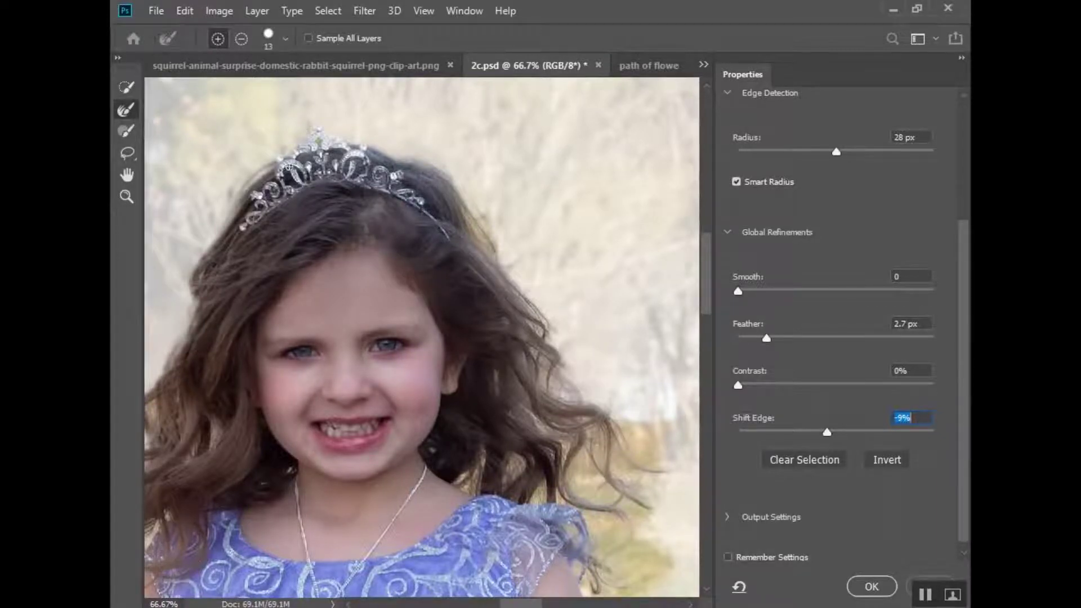
mouse_move(281, 165)
left_mouse_down()
mouse_move(237, 209)
mouse_move(231, 243)
left_mouse_up()
Paint the outer hair edges around the tiara, the tiara's tip and the hair beside the face into the selection with the size 13 Brush.
key("b")
left_click_drag(225, 230, 214, 254)
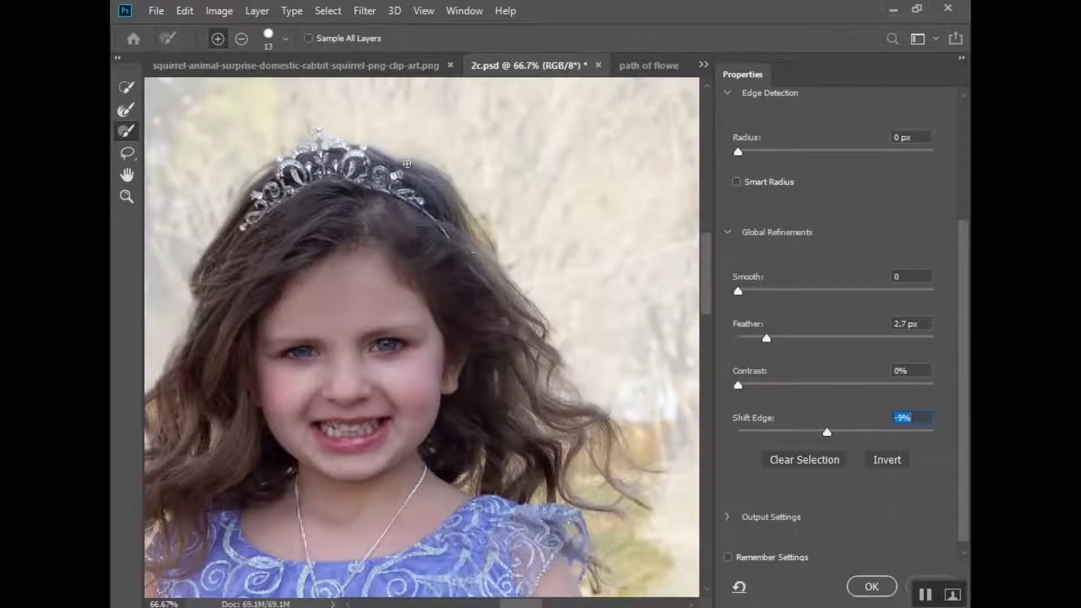
mouse_move(450, 204)
left_mouse_down()
mouse_move(444, 180)
mouse_move(476, 244)
left_mouse_up()
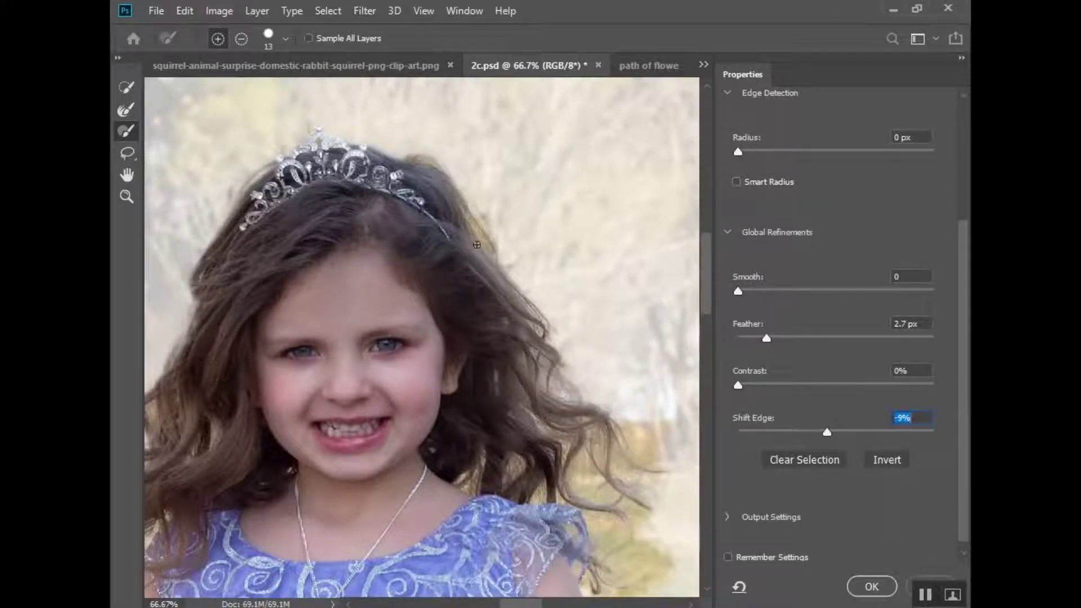
left_click(317, 141)
mouse_move(284, 157)
left_mouse_down()
mouse_move(317, 155)
mouse_move(293, 155)
left_mouse_up()
left_click_drag(229, 220, 252, 193)
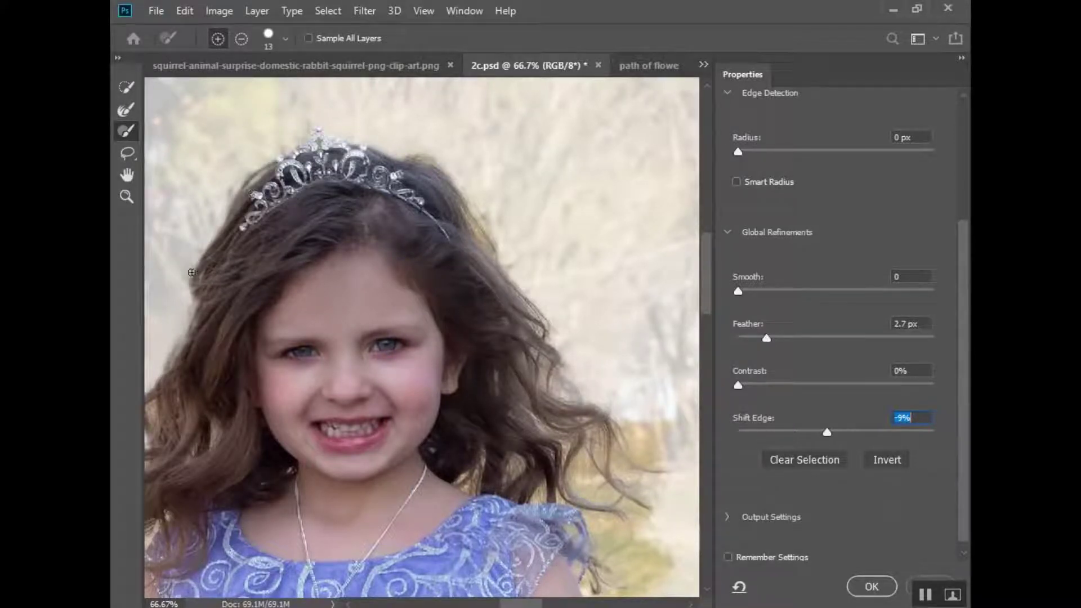
mouse_move(193, 265)
left_mouse_down()
mouse_move(218, 316)
mouse_move(200, 310)
mouse_move(179, 383)
left_mouse_up()
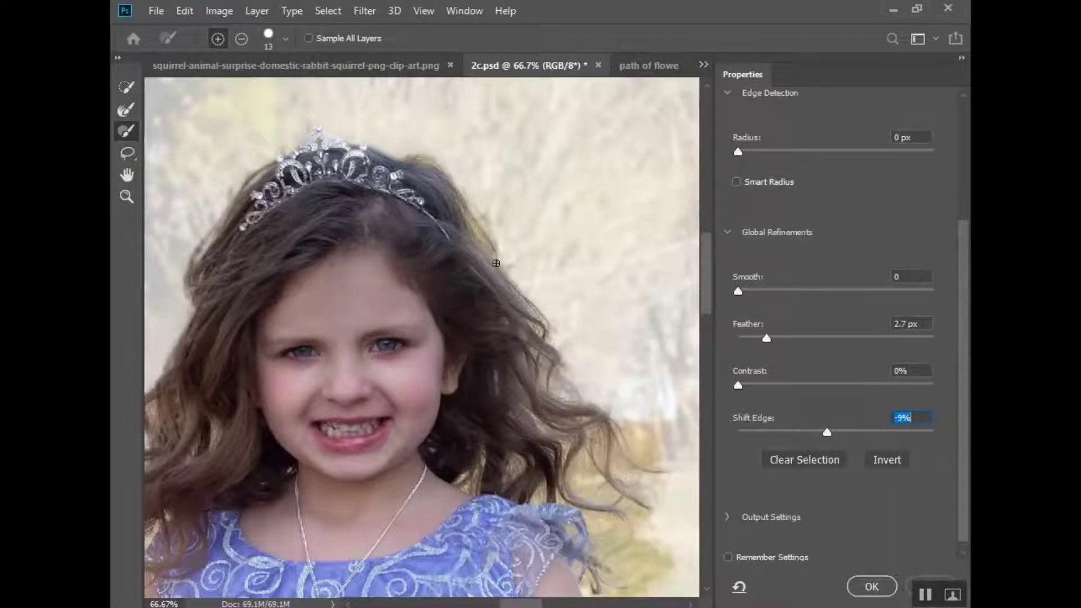
left_click_drag(533, 310, 544, 315)
Paint the loose curls above the girl's right shoulder back into the selection.
left_click_drag(534, 605, 520, 605)
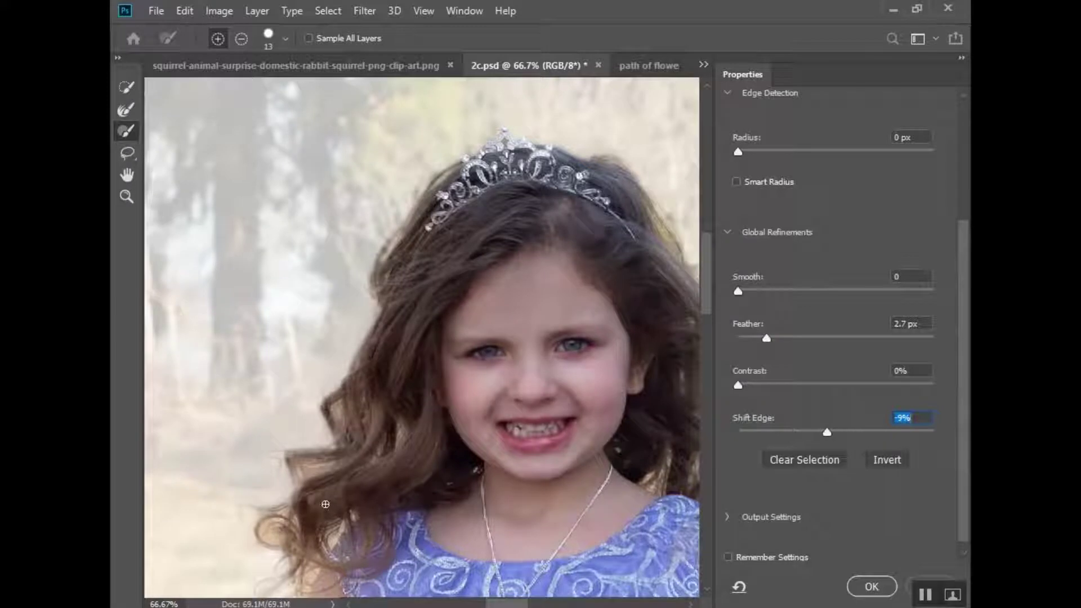
left_click_drag(242, 517, 297, 507)
left_click_drag(279, 462, 326, 453)
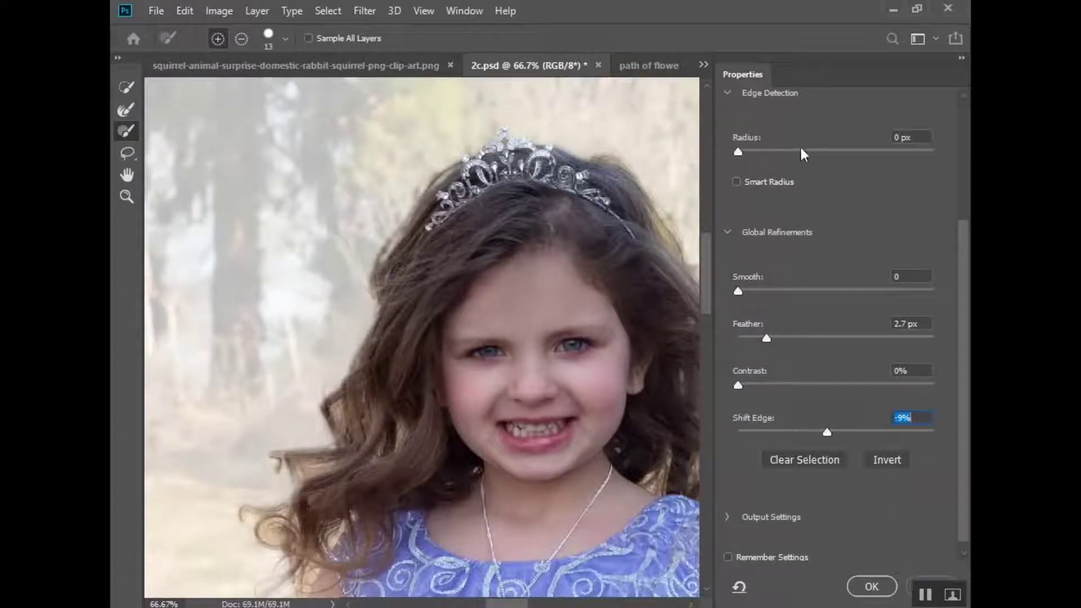
Refine the hair edge beside the girl's right temple with the size 13 Refine Edge Brush.
left_click_drag(709, 276, 708, 322)
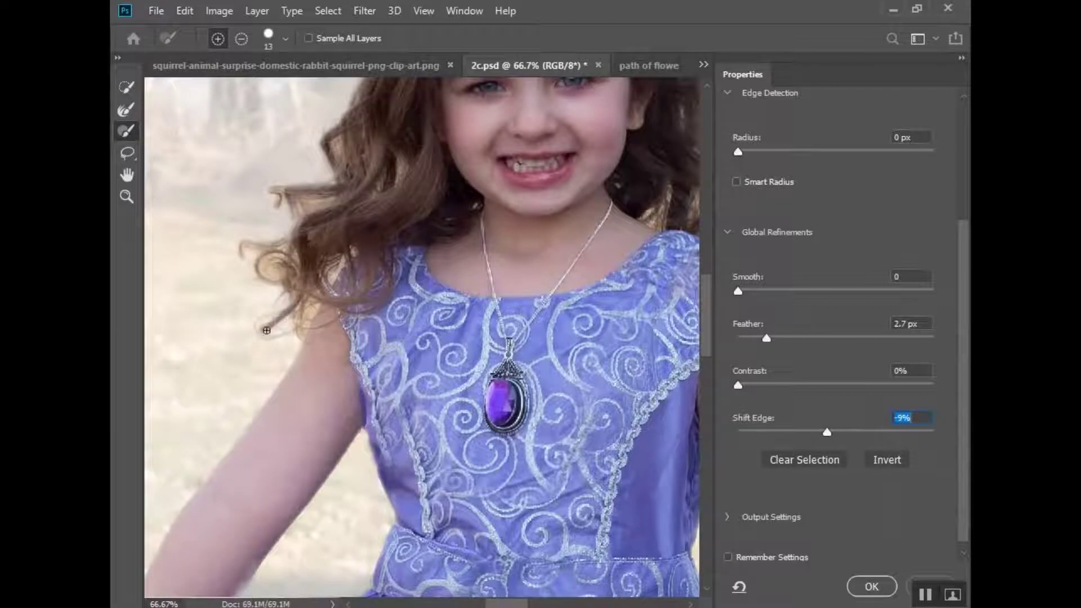
left_click(127, 87)
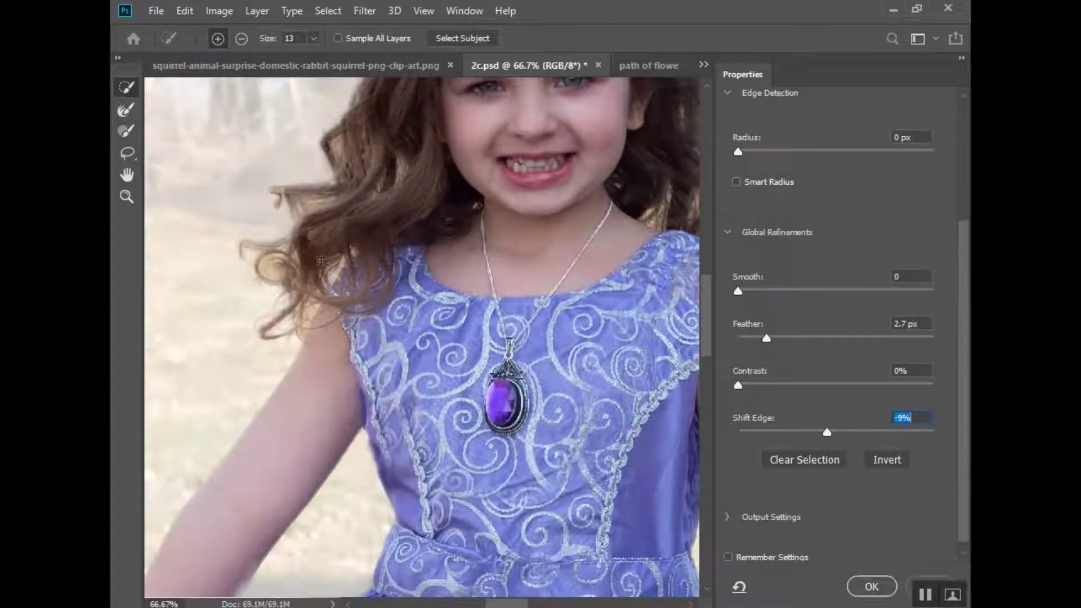
left_click(126, 111)
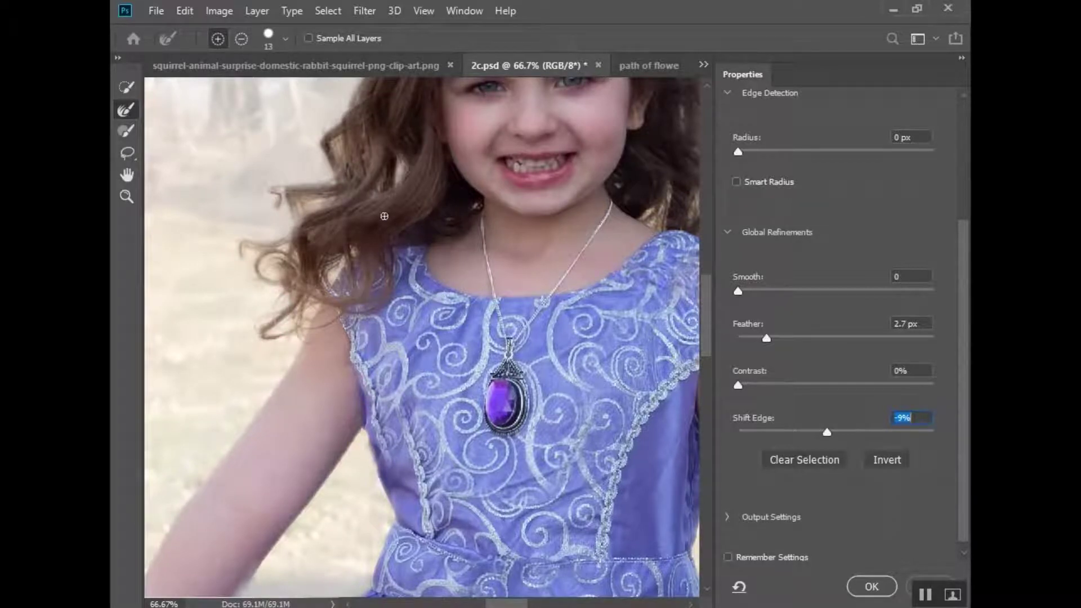
left_click_drag(703, 298, 708, 259)
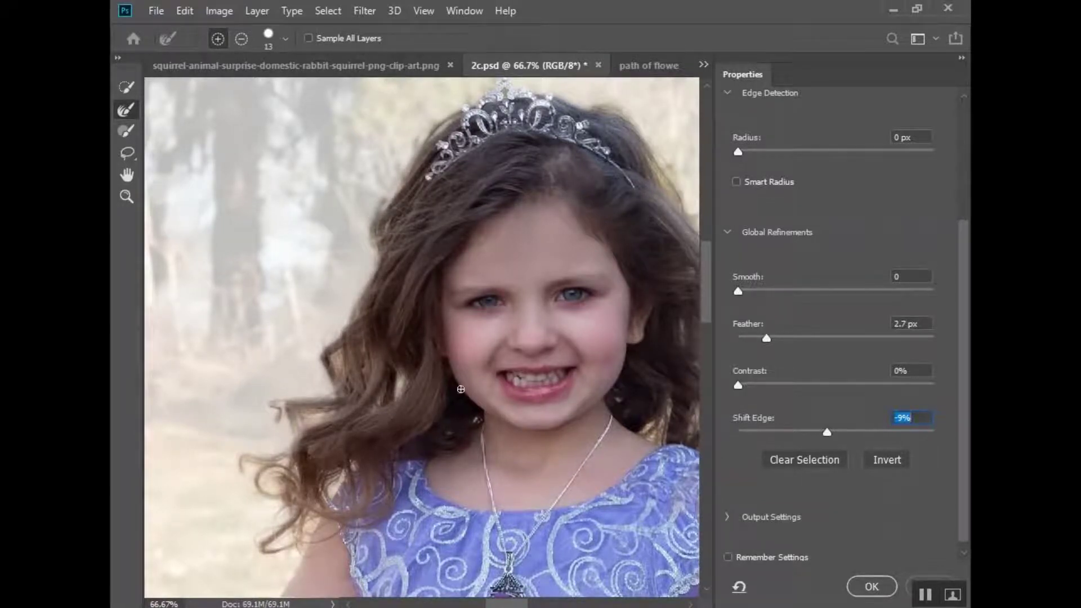
left_click_drag(368, 219, 369, 231)
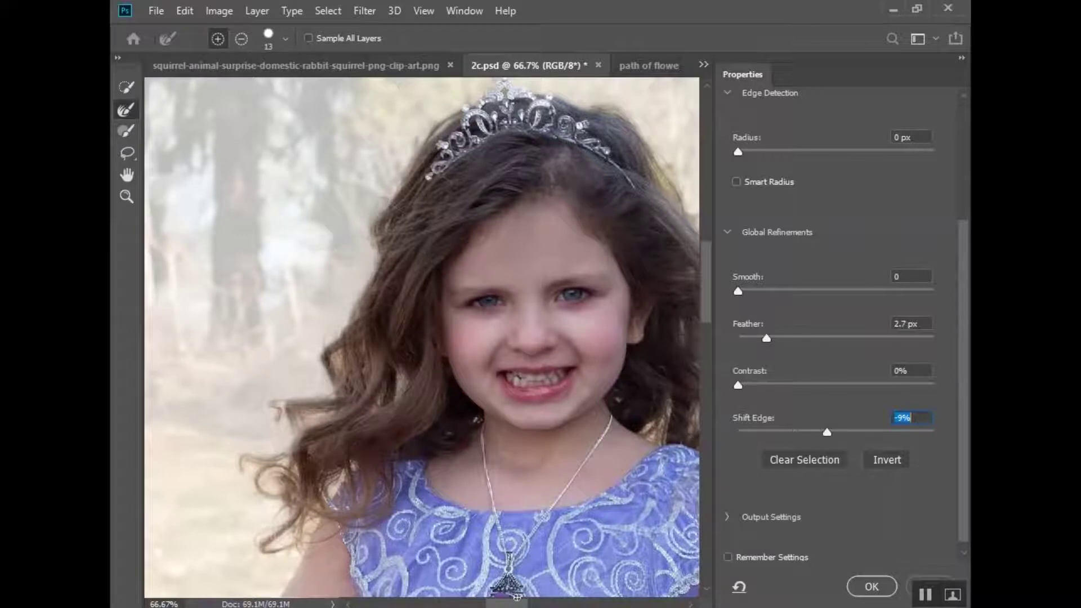
Enlarge the Refine Edge Brush to 27 px and clean up the background around the loose hair ends and left sleeve ruffle.
left_click_drag(506, 604, 520, 605)
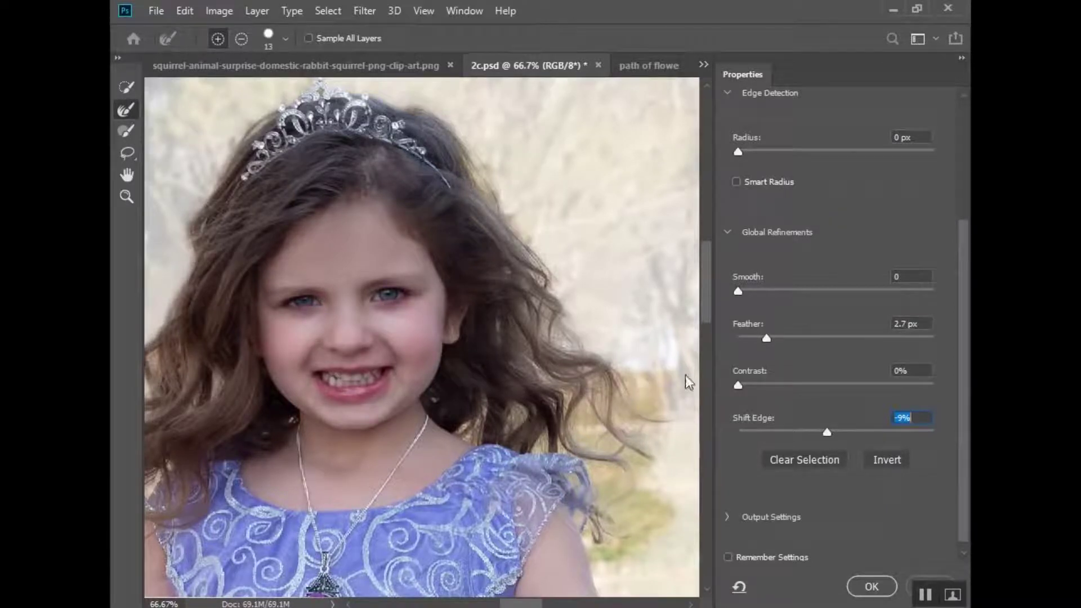
left_click_drag(707, 288, 705, 320)
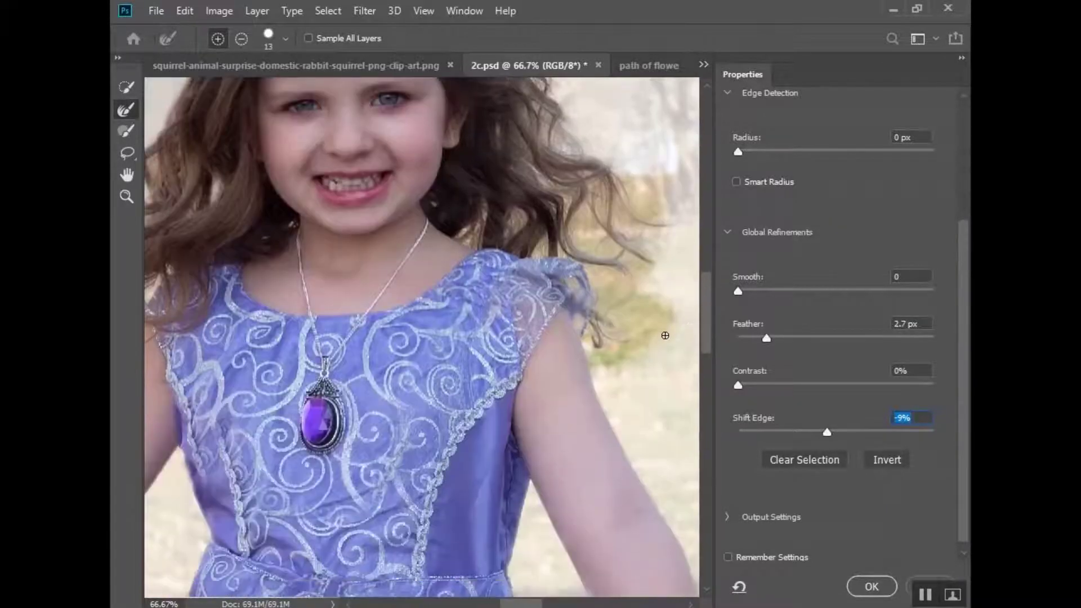
left_click(285, 39)
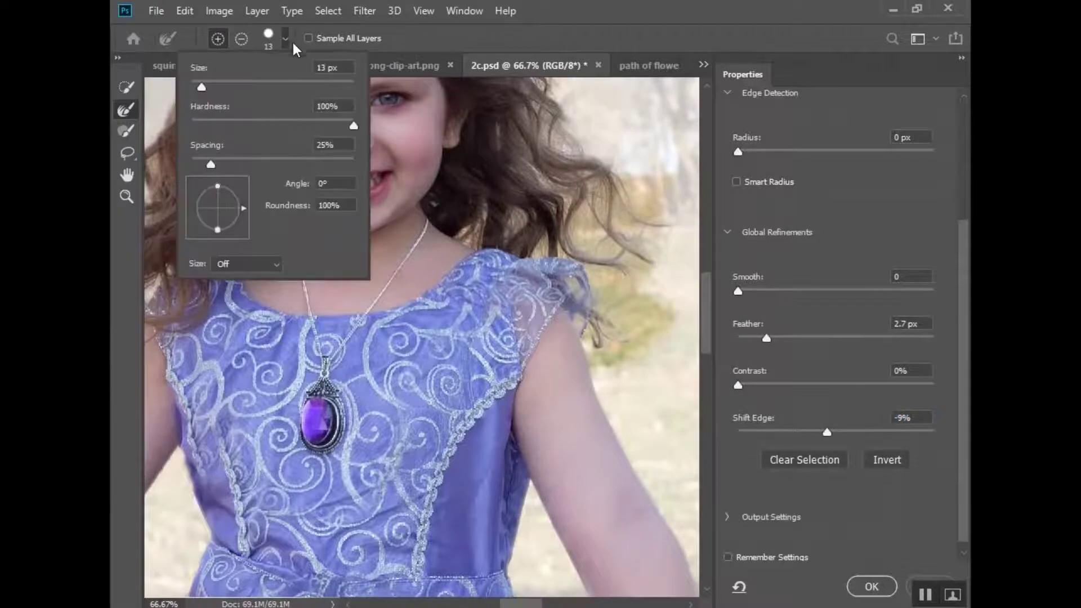
left_click_drag(201, 87, 212, 86)
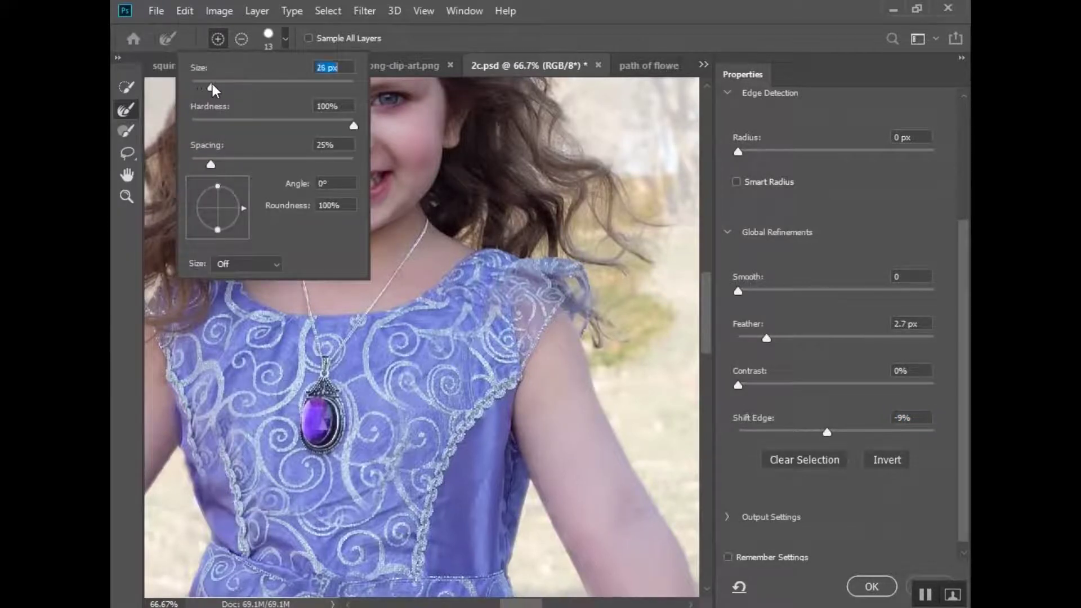
left_click(650, 307)
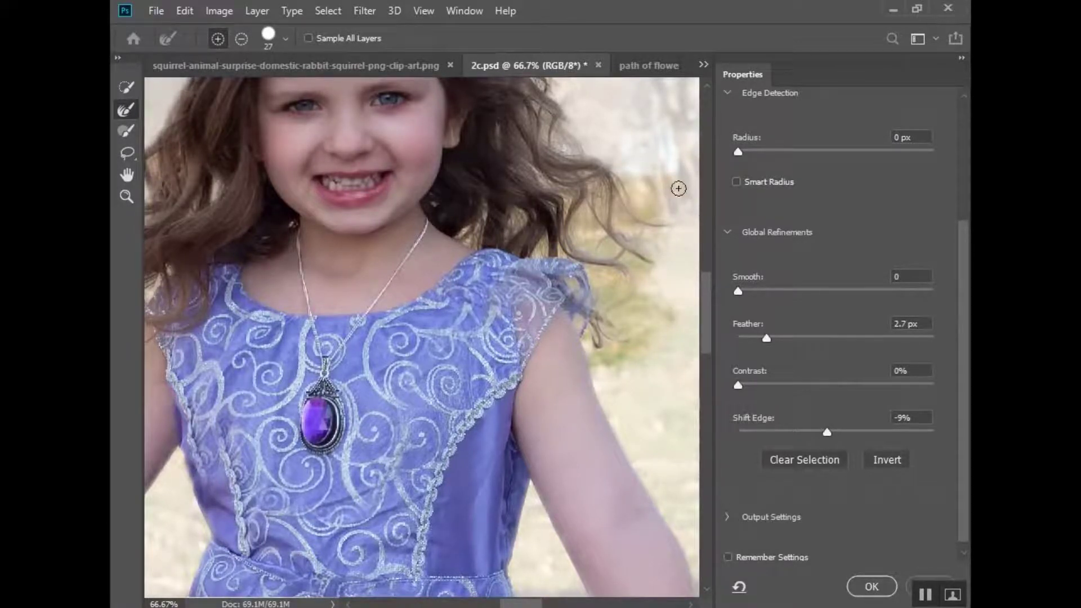
left_click(243, 40)
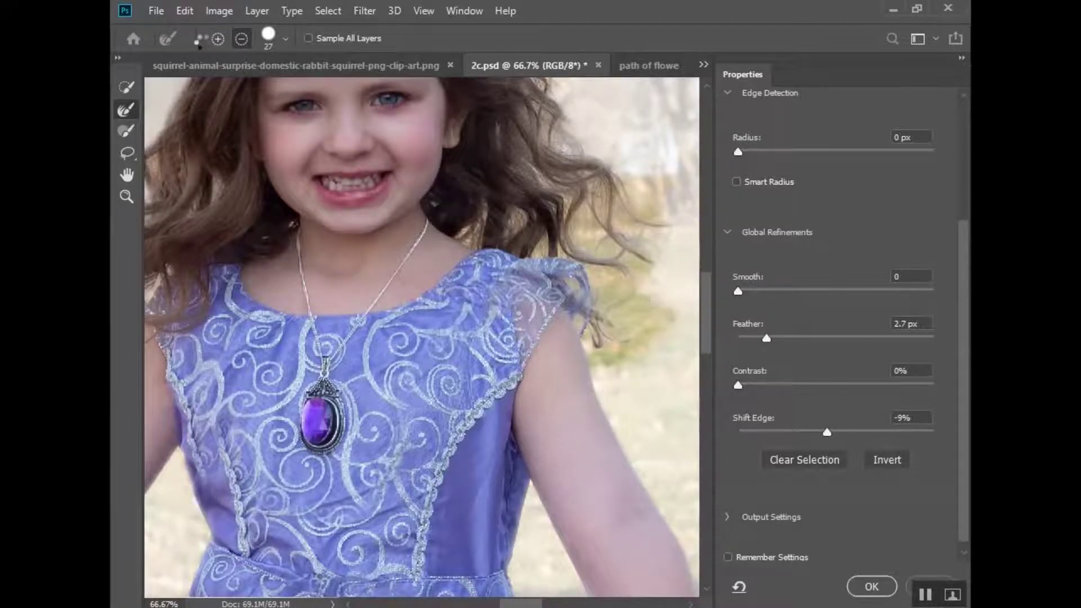
mouse_move(649, 298)
left_mouse_down()
mouse_move(644, 333)
mouse_move(672, 315)
mouse_move(652, 355)
left_mouse_up()
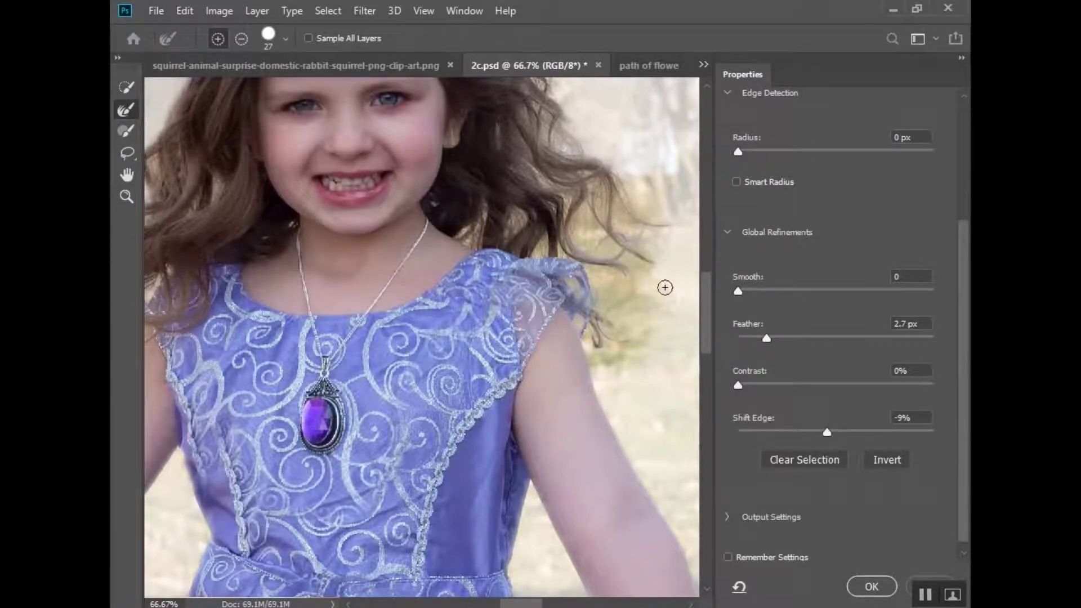
left_click(627, 326)
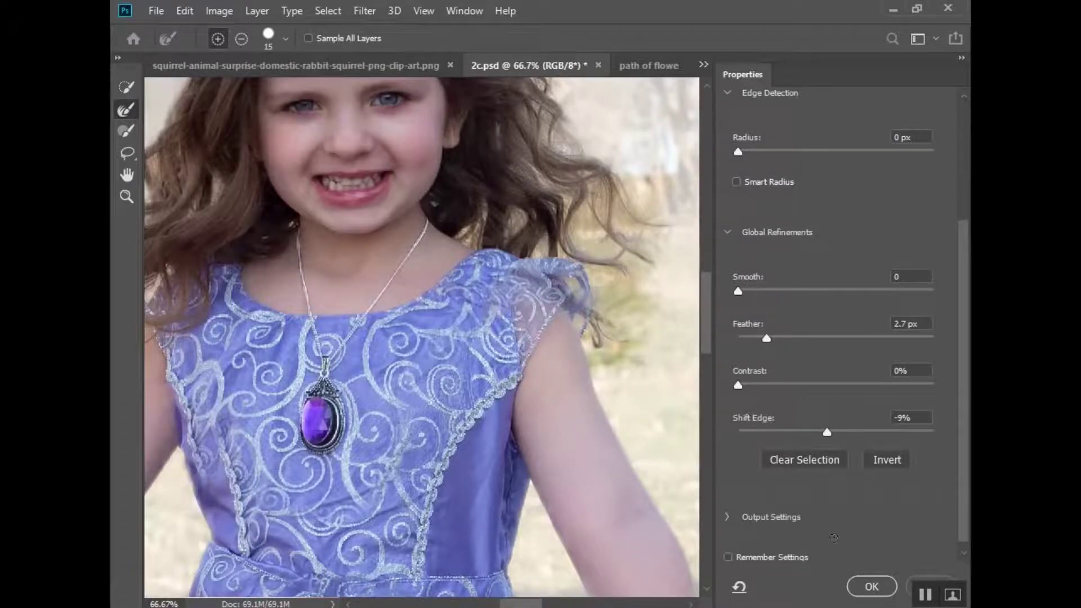
Apply the refined selection and move the cut-out girl into the path of flowers.jpg document.
left_click(886, 589)
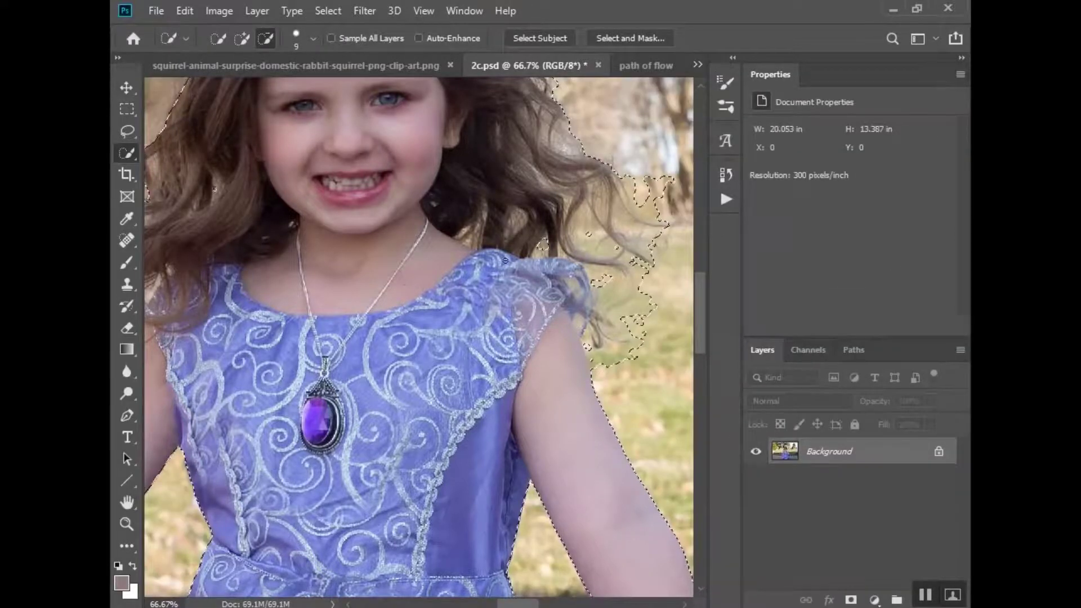
left_click(126, 88)
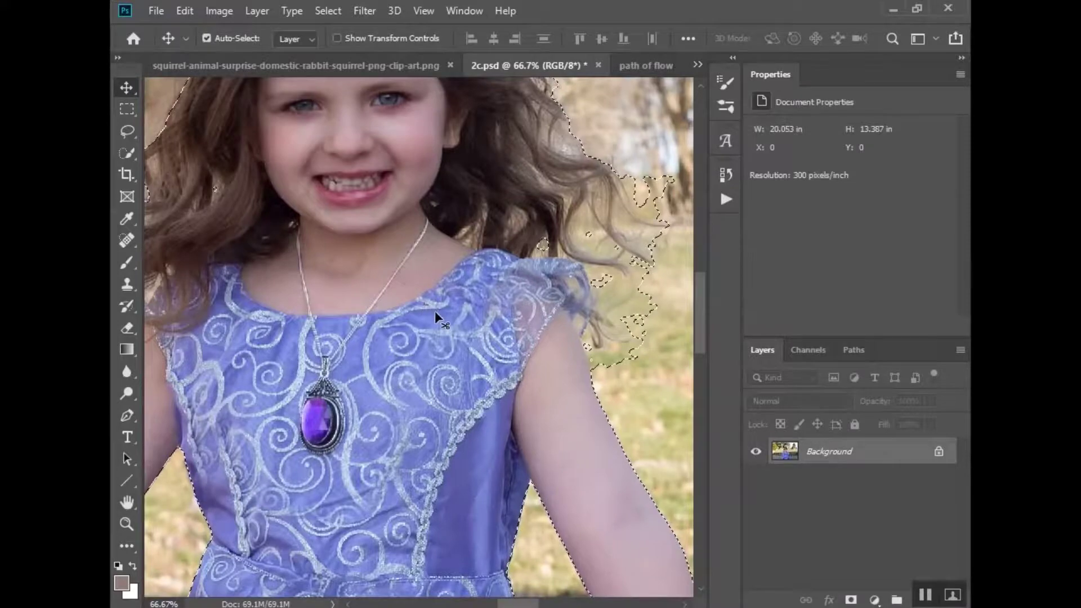
left_click_drag(434, 311, 399, 317)
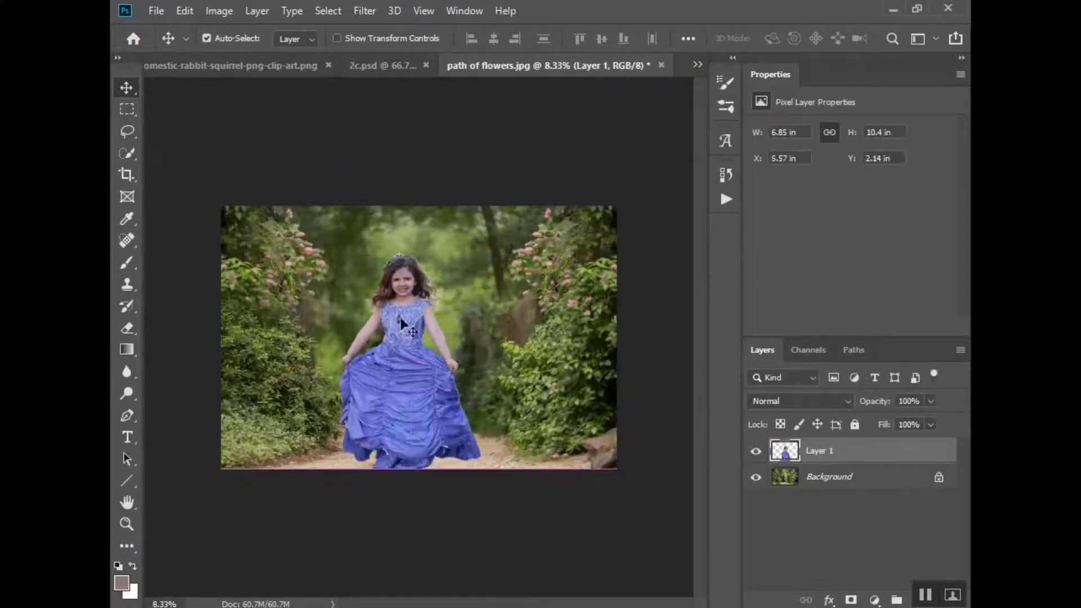
Inspect the girl's cut-out edges, especially the hair, up close and her overall placement on the flower path.
key("z")
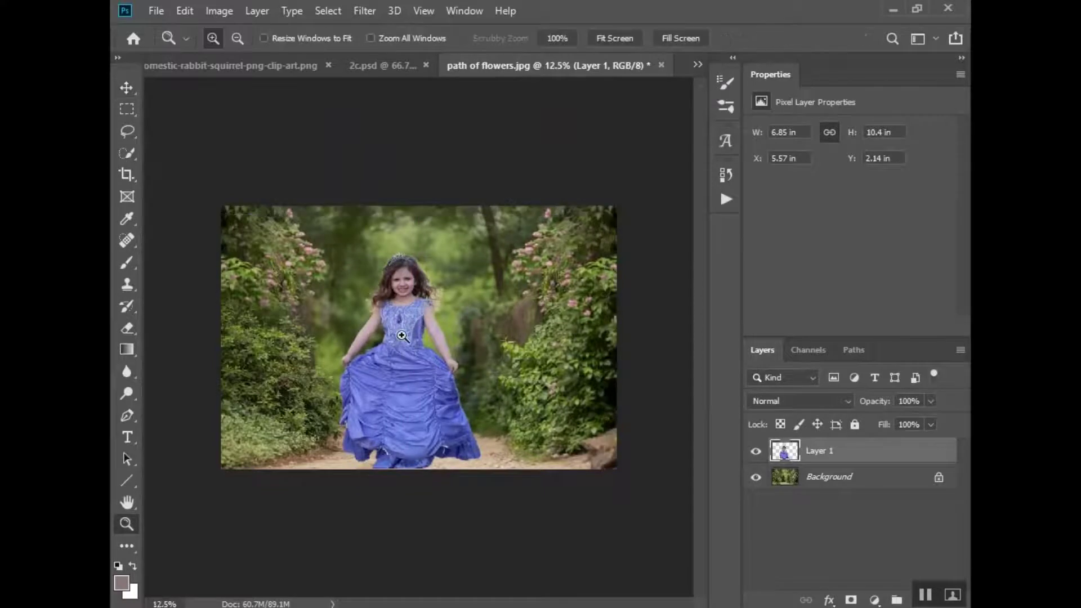
left_click(405, 335)
left_click(404, 335)
left_click(400, 315)
left_click(405, 295)
key("v")
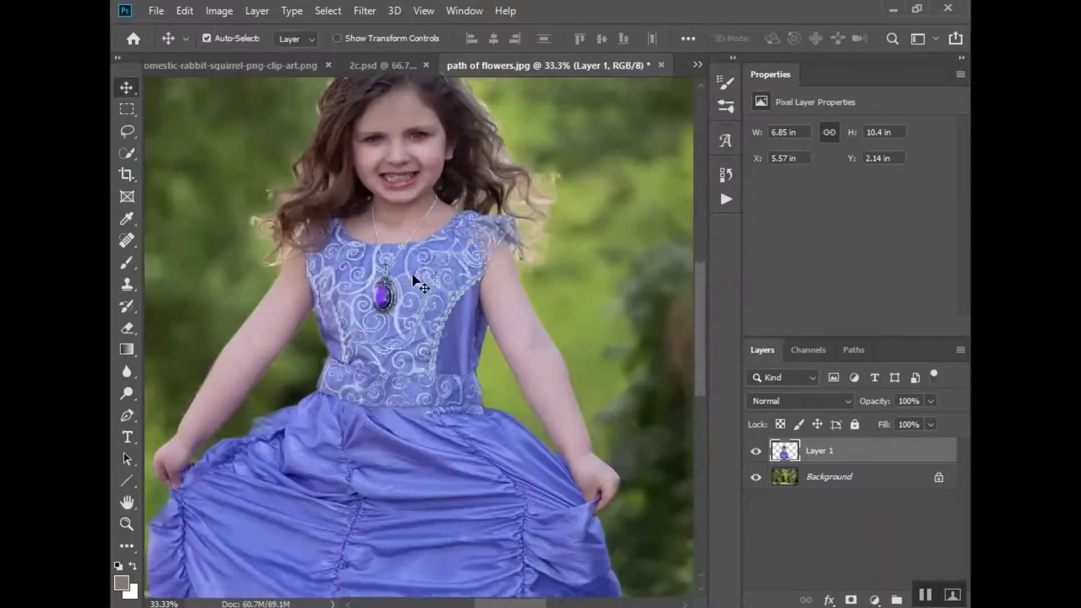
scroll(412, 273, "up", 3)
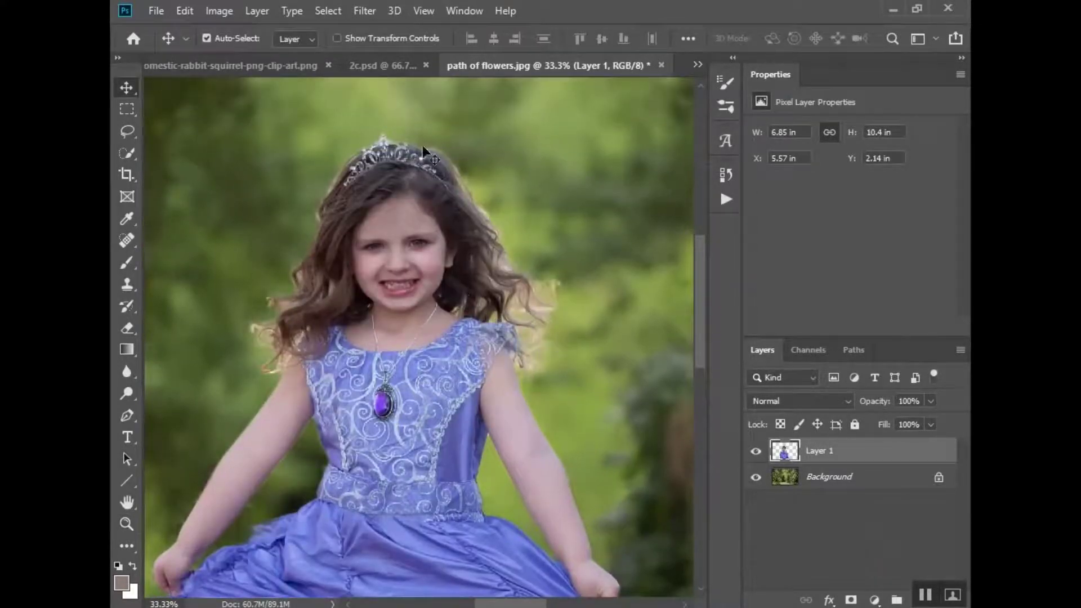
key("z")
left_click(407, 324, "alt")
left_click(372, 430, "alt")
left_click(372, 431, "alt")
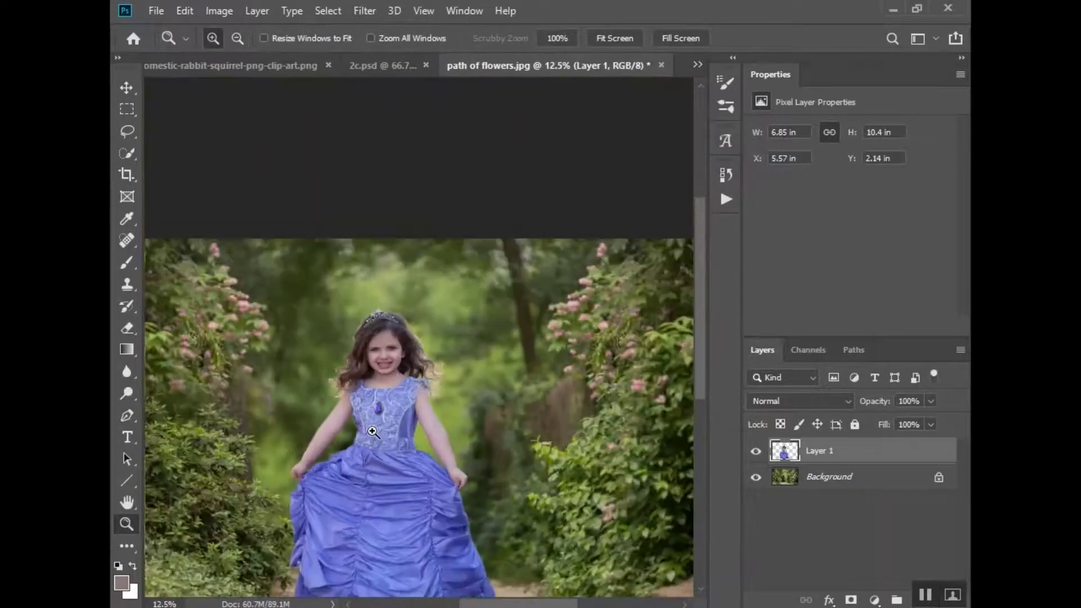
scroll(372, 431, "down", 2)
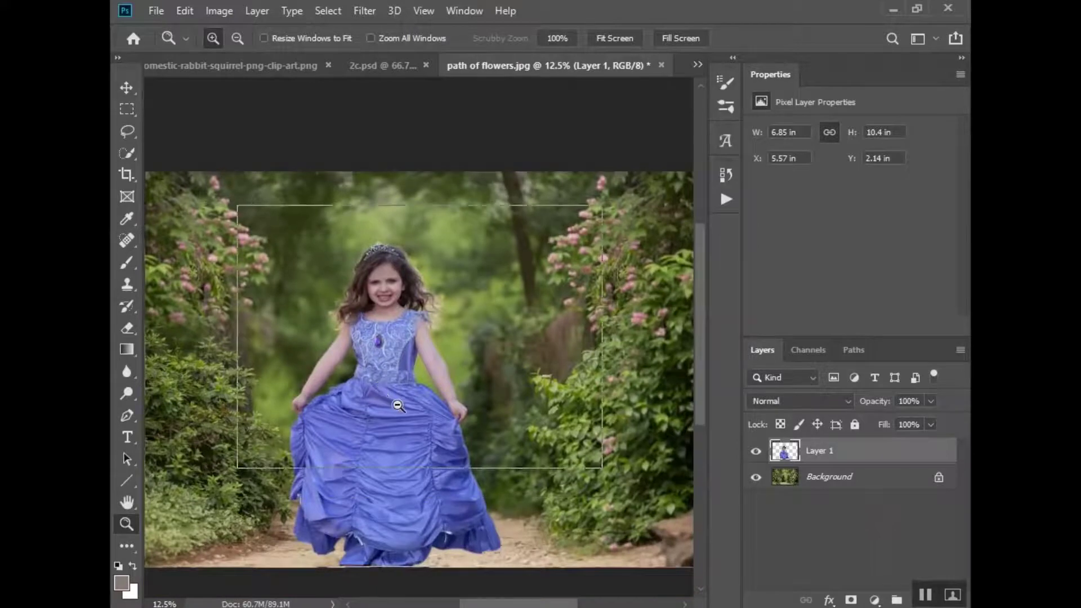
left_click(380, 388, "alt")
left_click(372, 384)
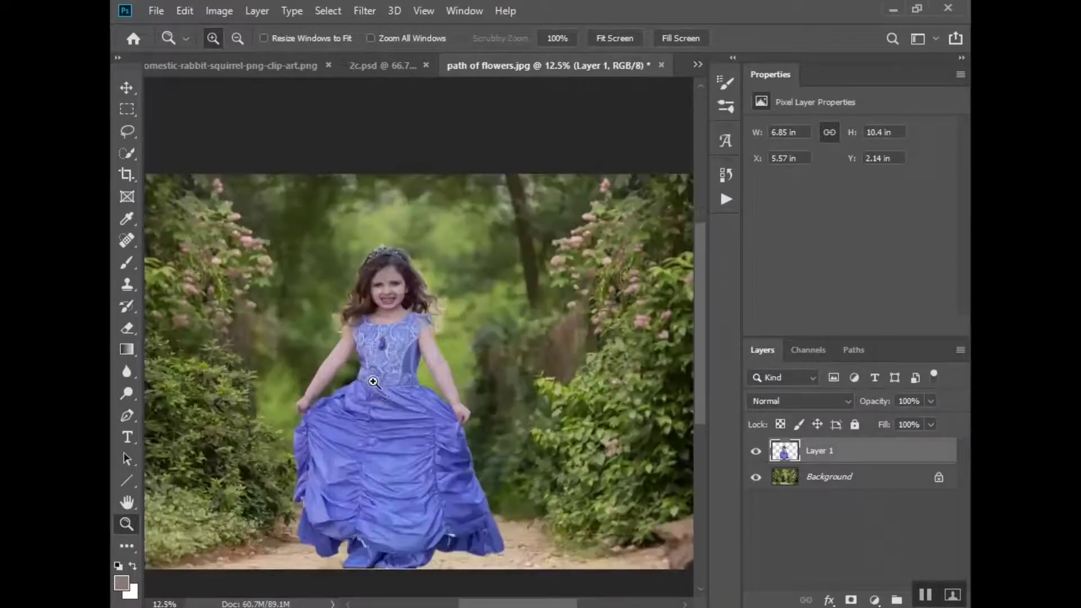
Move the girl's layer slightly towards the middle of the path.
key("v")
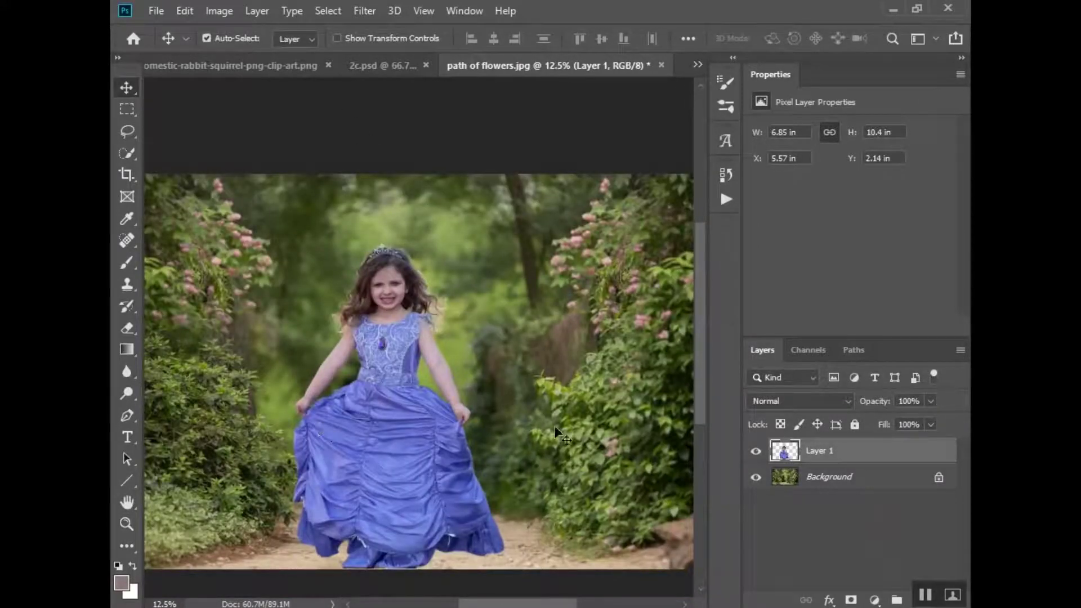
left_click_drag(380, 437, 412, 443)
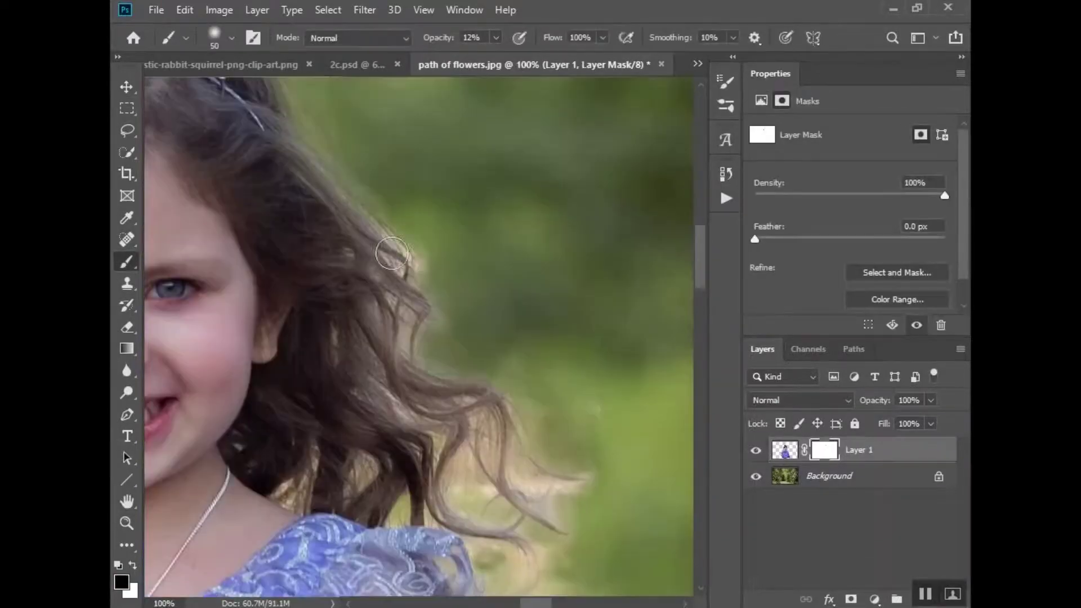
Reduce the brush size for masking the light fringe around the girl's hair on Layer 1's layer mask.
key("bracketleft")
scroll(550, 441, "down", 3)
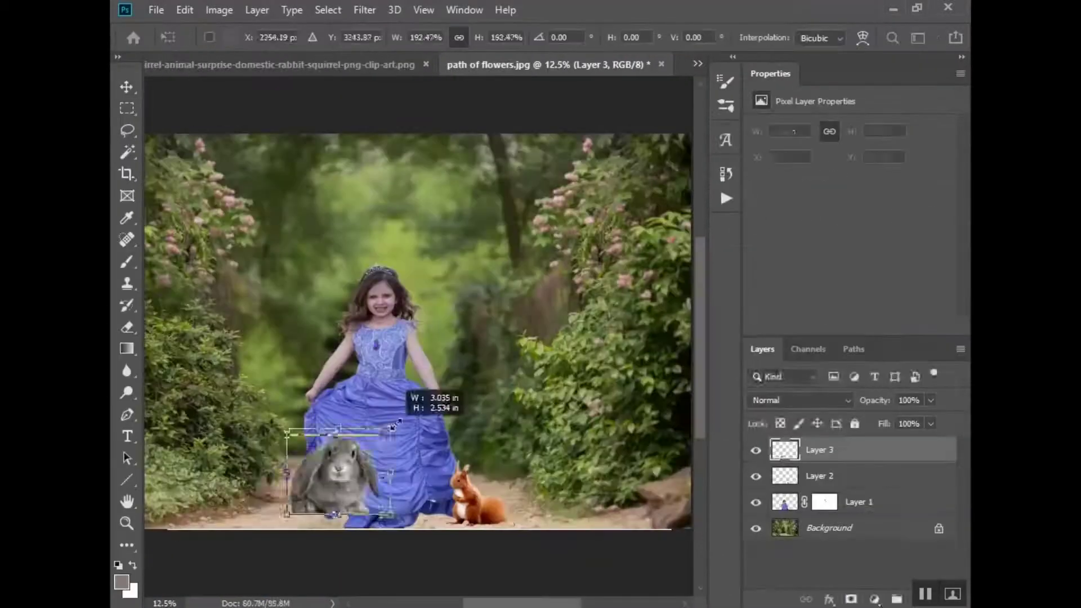
Position the cut-out grey rabbit on the path beside the girl's dress.
left_click_drag(338, 478, 307, 498)
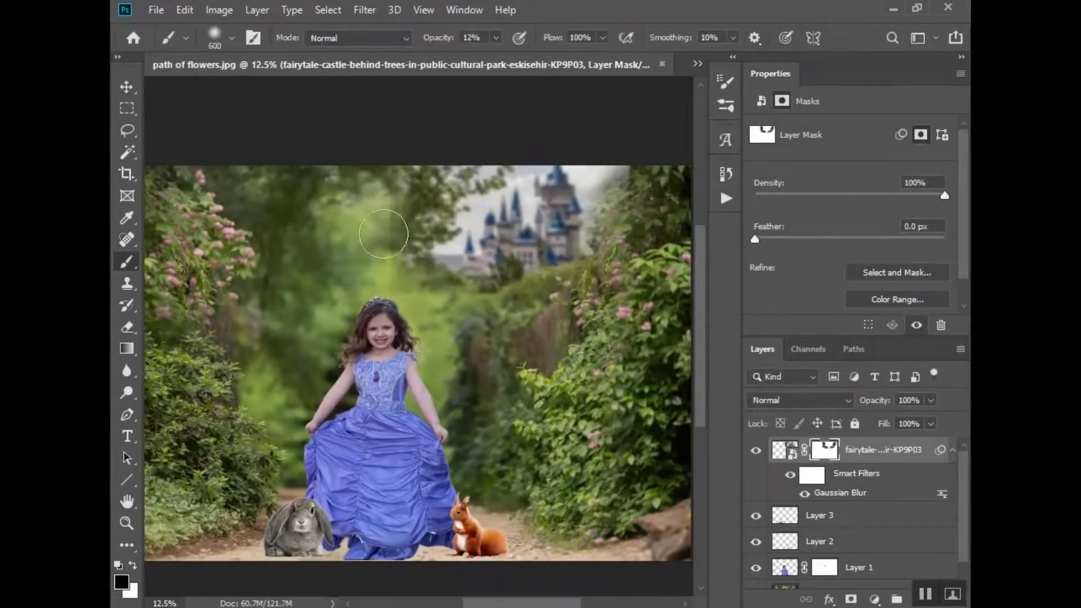
Blend the castle photo's edges into the surrounding trees on its layer mask and increase its Gaussian Blur radius.
left_click_drag(394, 234, 405, 262)
mouse_move(619, 175)
left_mouse_down()
mouse_move(596, 231)
mouse_move(587, 226)
mouse_move(596, 197)
left_mouse_up()
key("bracketleft")
key("bracketleft")
key("bracketleft")
key("bracketleft")
key("bracketleft")
key("bracketleft")
key("bracketleft")
key("bracketleft")
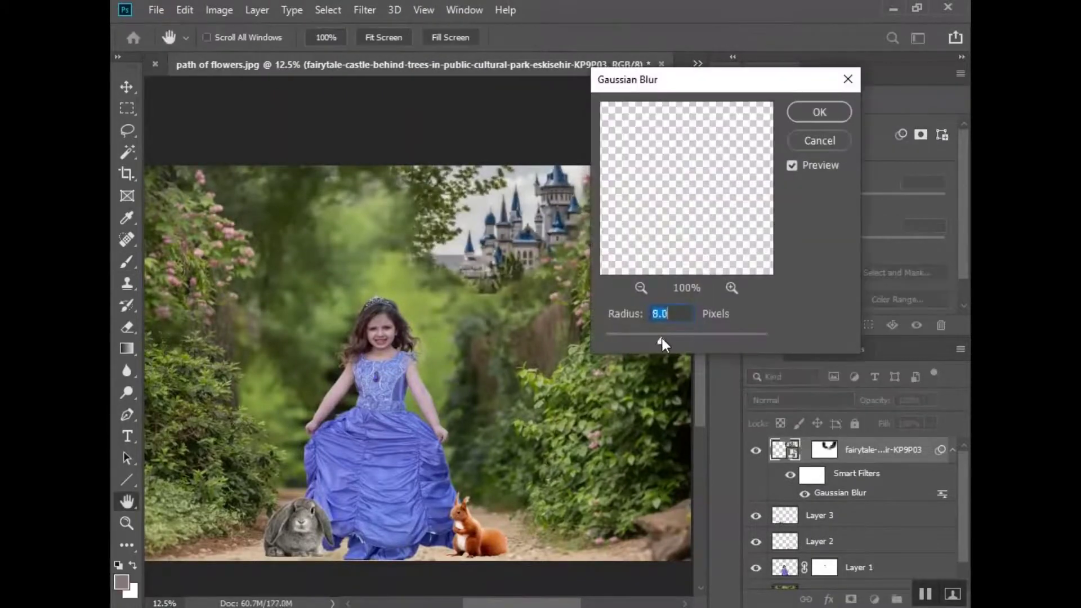
left_click_drag(661, 340, 673, 343)
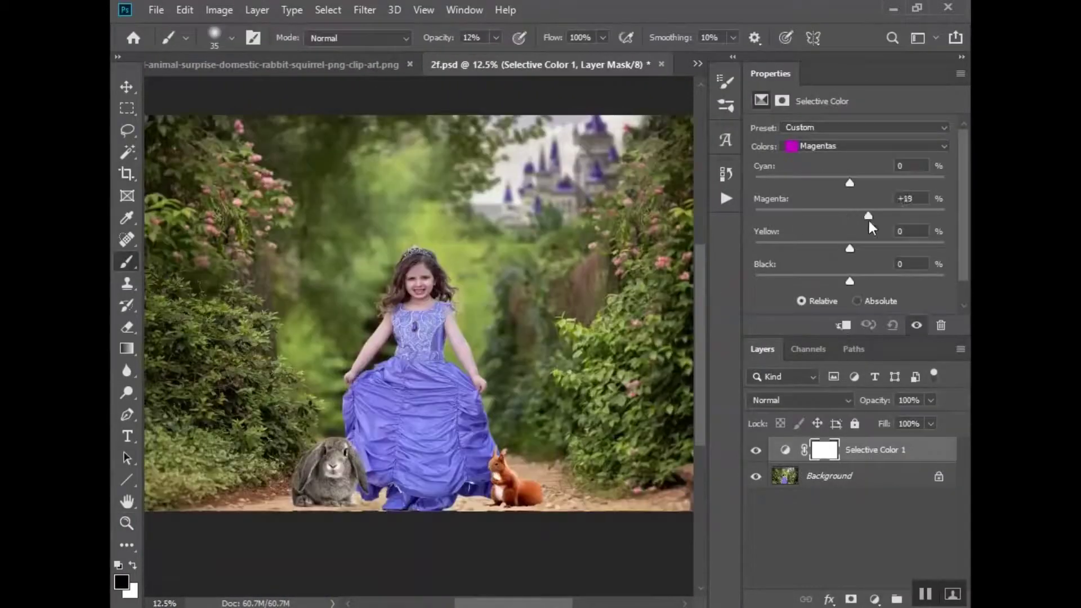
Fine-tune an Emotional adjustment layer, and burn around the rabbit's base on Background copy with Midtones range at 5% exposure.
left_click_drag(870, 210, 888, 209)
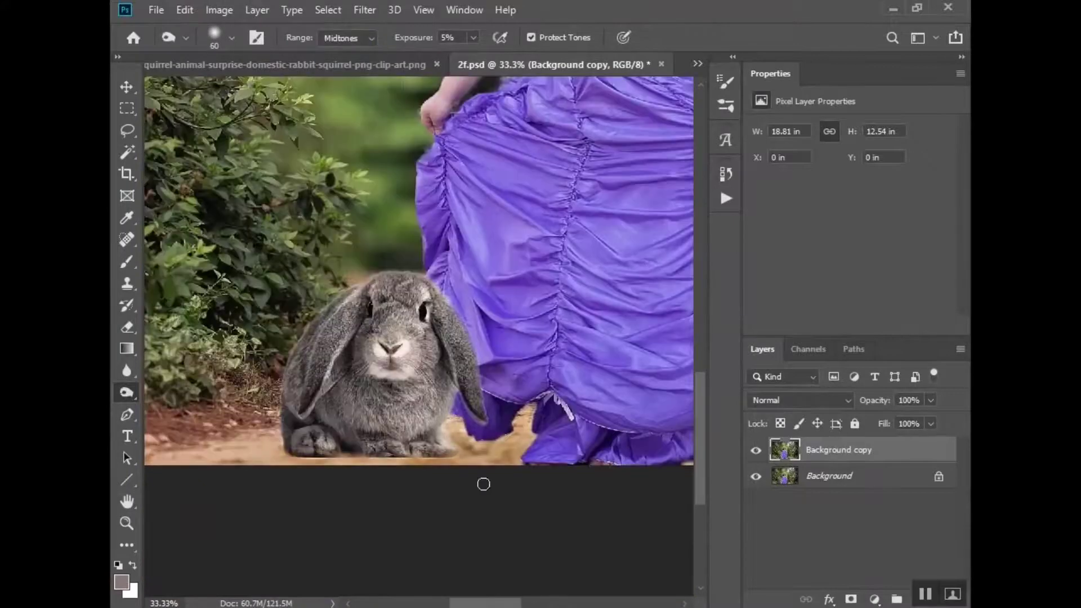
mouse_move(281, 450)
left_mouse_down()
mouse_move(445, 419)
mouse_move(473, 355)
left_mouse_up()
left_click_drag(473, 354, 470, 281)
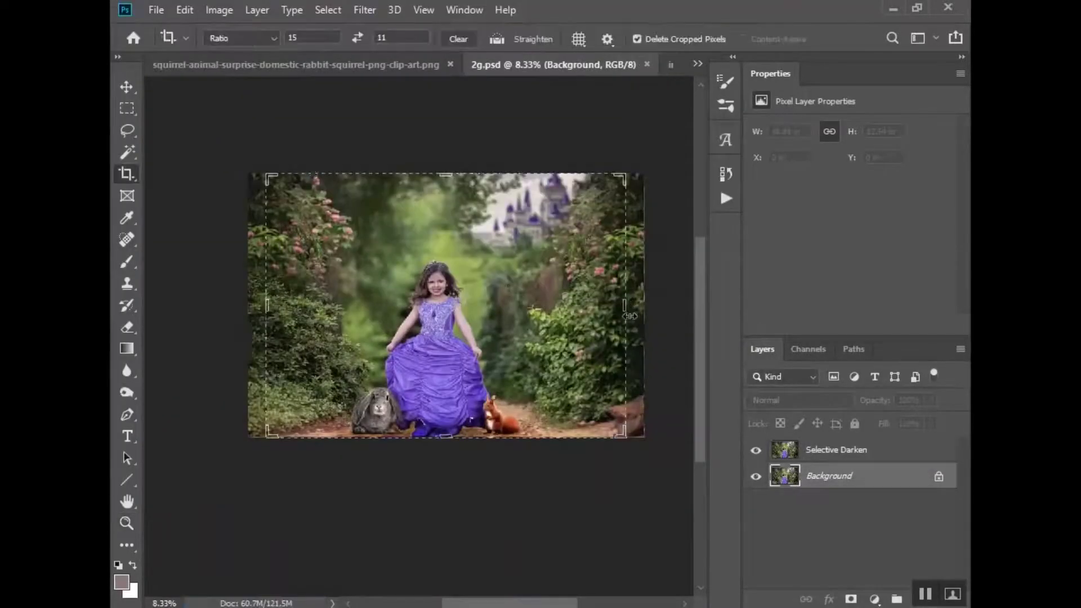
Try to crop the composite to a 15:11 ratio around the girl and animals.
left_click_drag(630, 316, 598, 523)
key("Return")
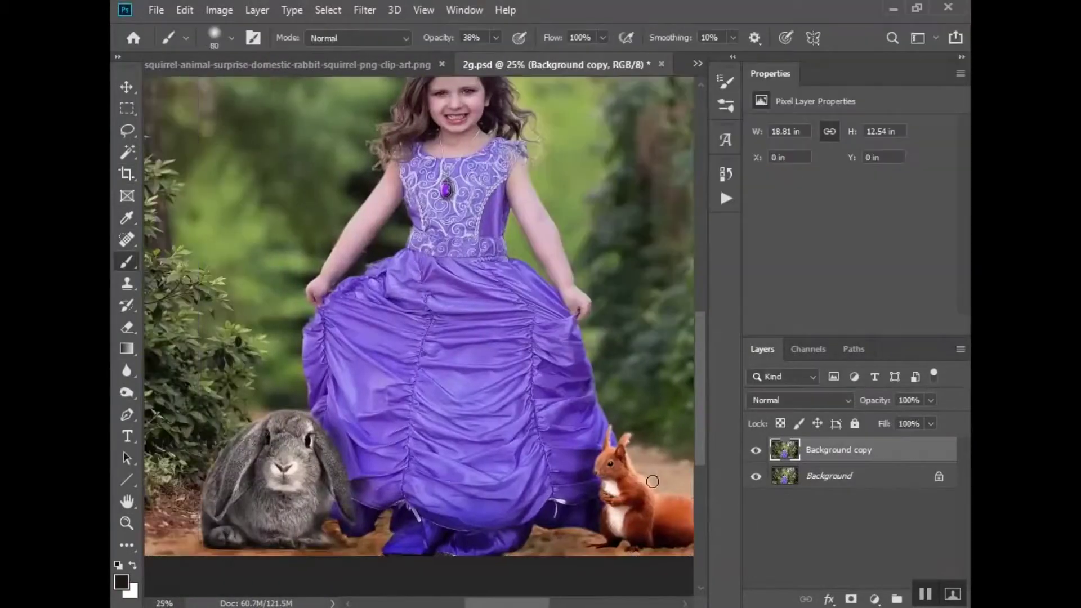
Paint a dark shadow on Background copy along the ground beneath the squirrel, the girl's dress and the rabbit.
mouse_move(554, 539)
left_mouse_down()
mouse_move(662, 555)
mouse_move(253, 554)
mouse_move(381, 528)
mouse_move(456, 558)
mouse_move(203, 537)
left_mouse_up()
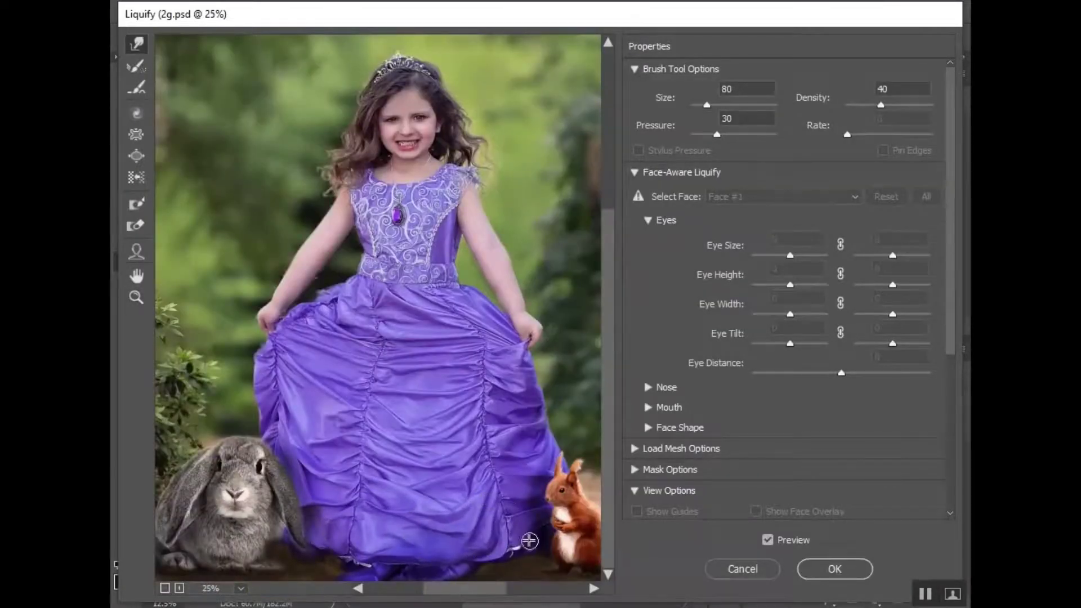
Push the purple dress's lower edge down to the ground in Liquify with an enlarged warp brush, and reduce the brush size for finer corrections.
key("bracketright")
key("bracketright")
key("bracketright")
key("bracketright")
key("bracketright")
key("bracketright")
key("bracketright")
key("bracketright")
key("bracketright")
left_click_drag(401, 537, 401, 566)
left_click_drag(372, 495, 372, 549)
left_click_drag(493, 506, 500, 549)
key("bracketleft")
key("bracketleft")
key("bracketleft")
key("bracketleft")
key("bracketleft")
key("bracketleft")
key("bracketleft")
key("bracketleft")
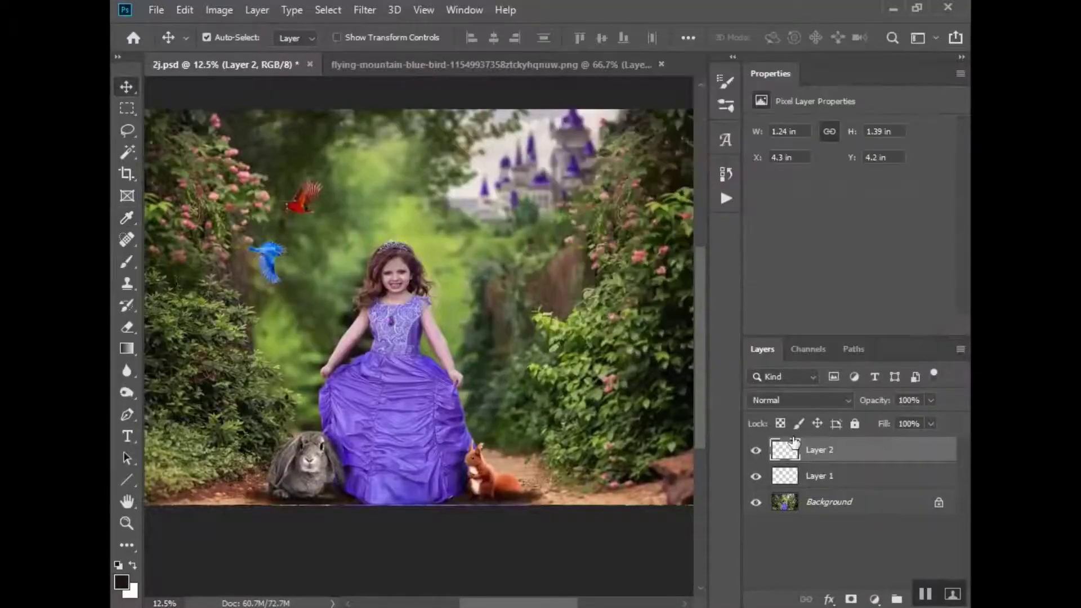
Save the composite 2j.psd with the added birds.
key("ctrl+s")
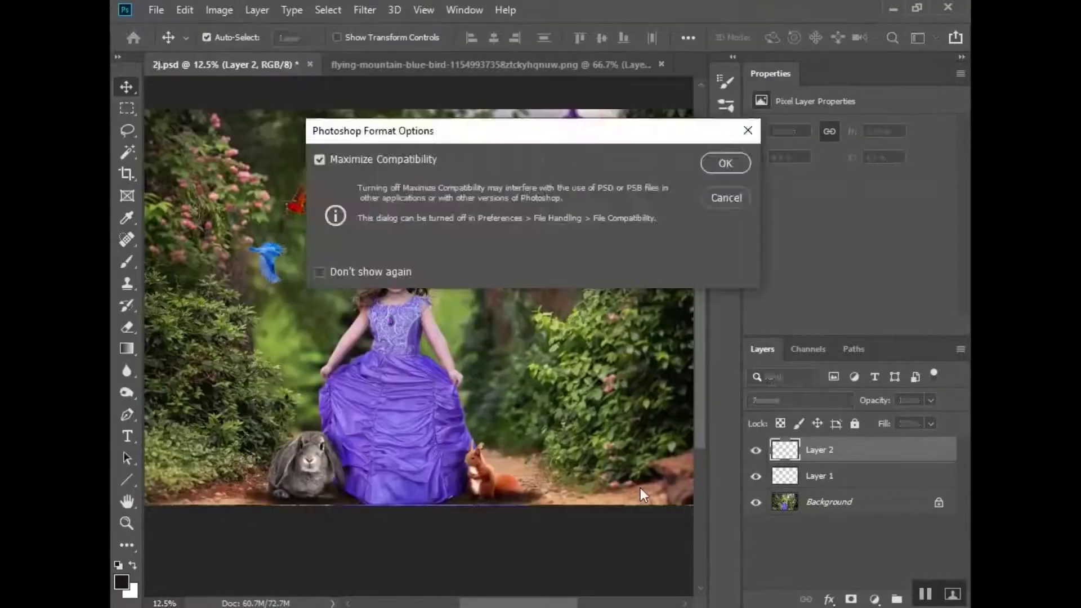